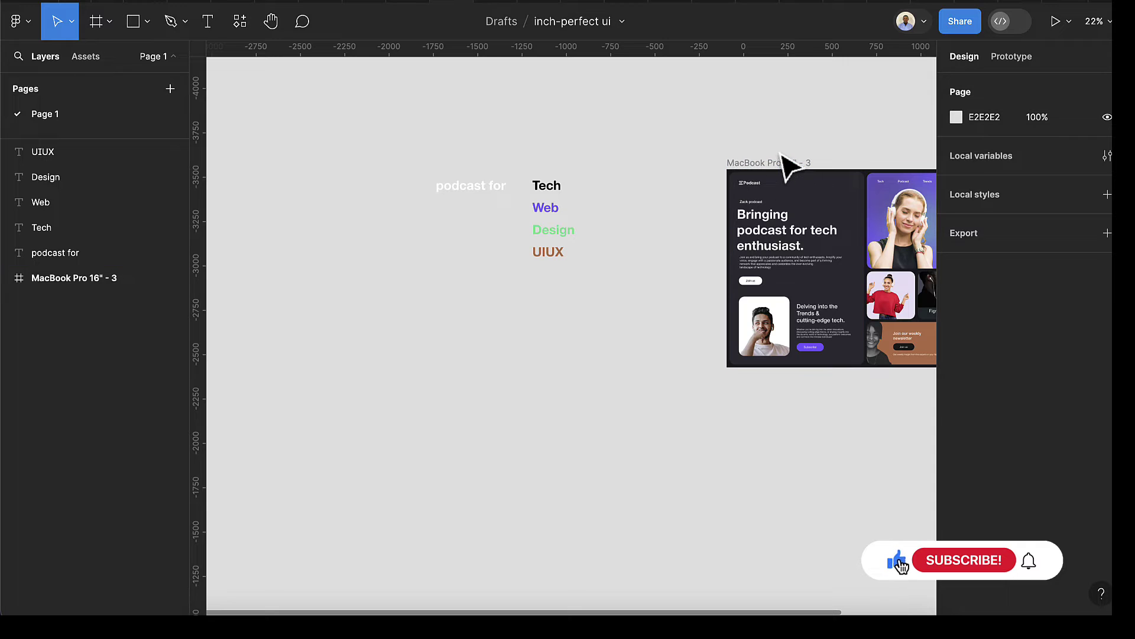
Wrap Tech, Web, Design and UIUX in a vertical auto-layout frame, Frame 25, with 32 spacing.
scroll(485, 219, "up", 2)
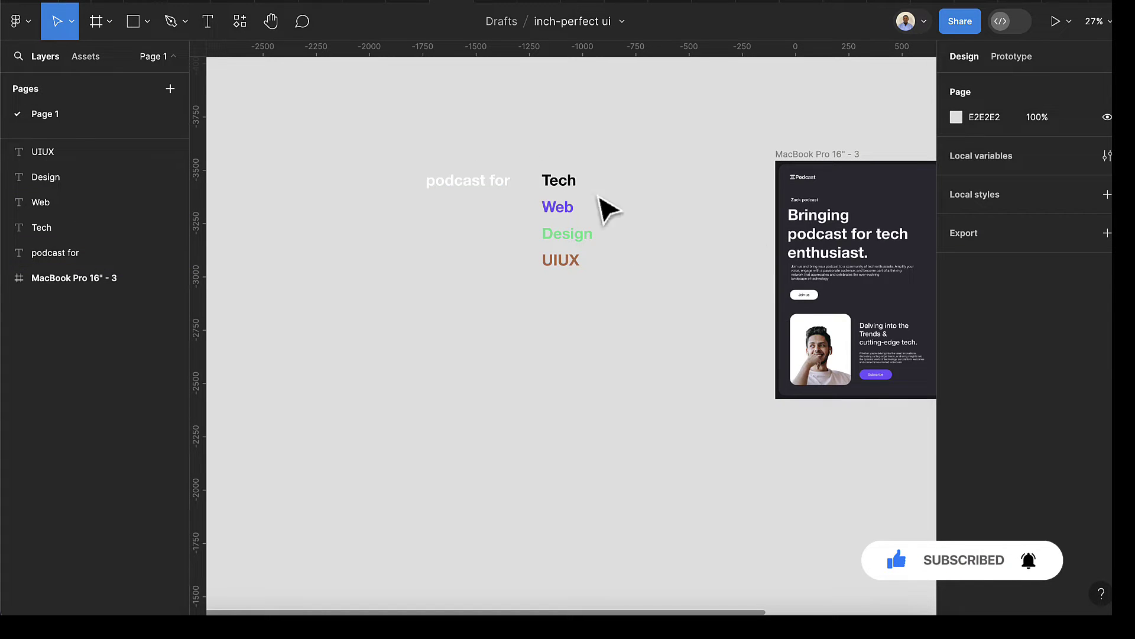
scroll(494, 210, "up", 5)
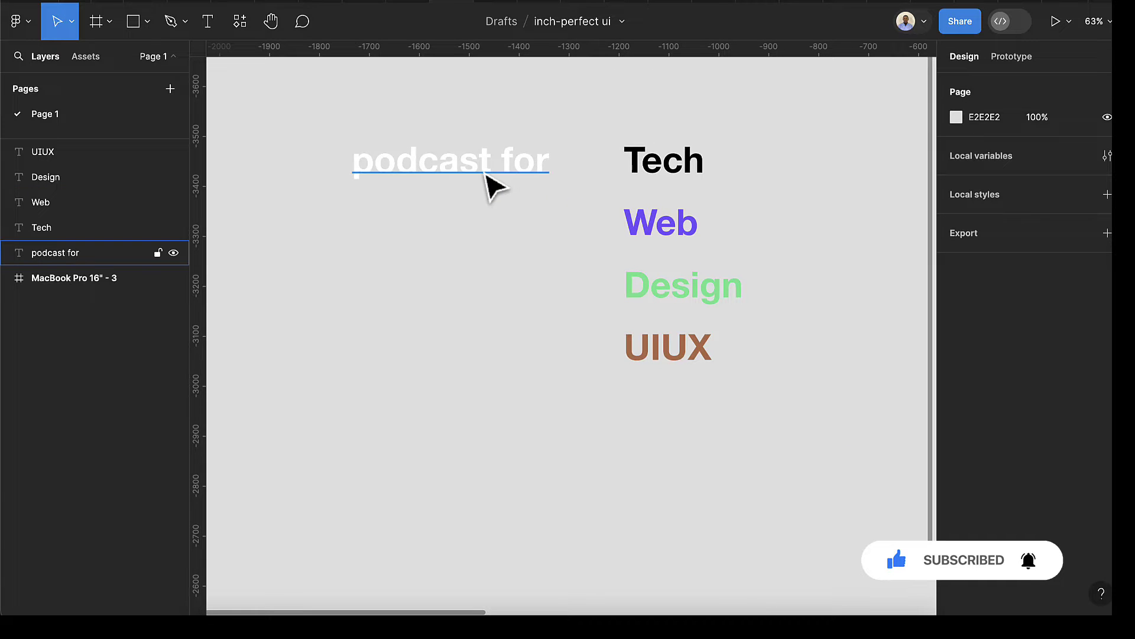
left_click(656, 166)
left_click(671, 231)
left_click(667, 286)
left_click(665, 352)
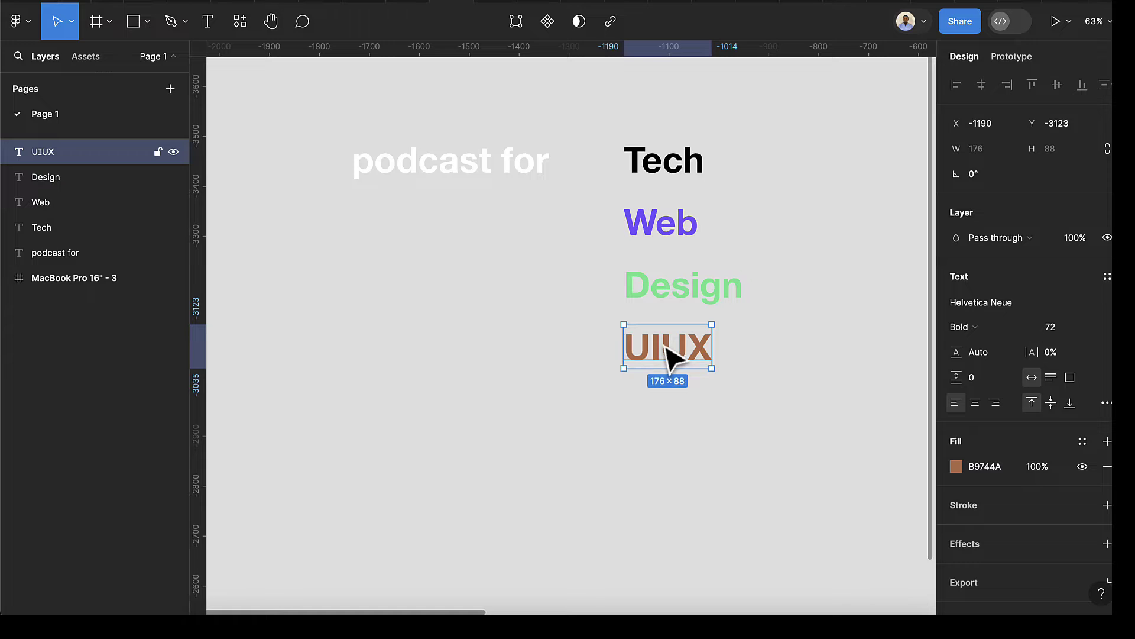
left_click_drag(607, 118, 757, 405)
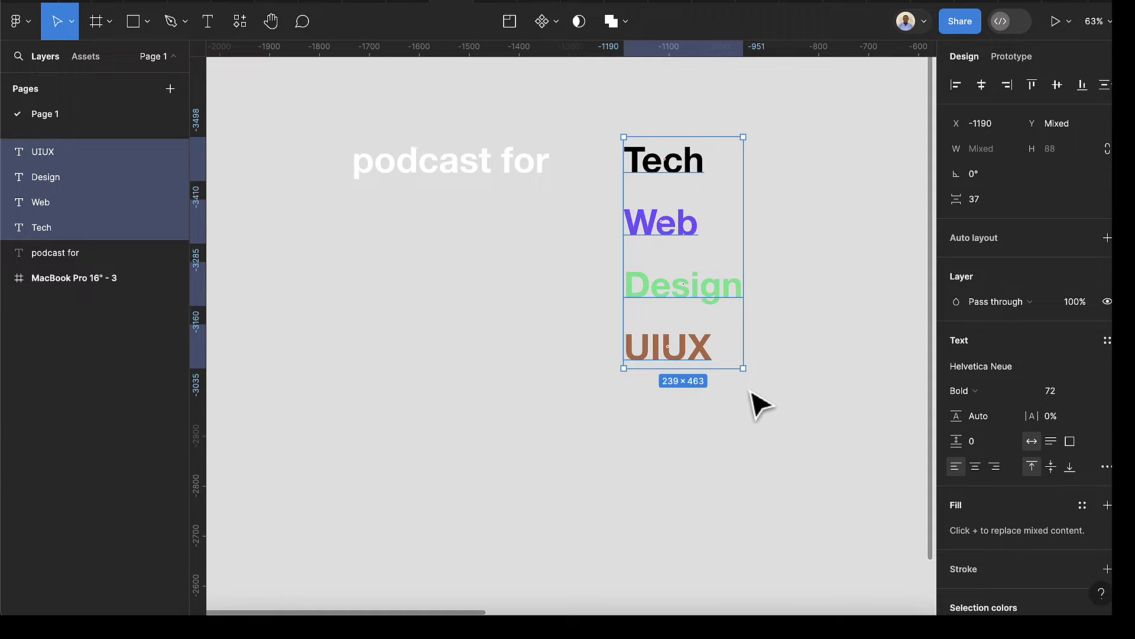
key("shift+a")
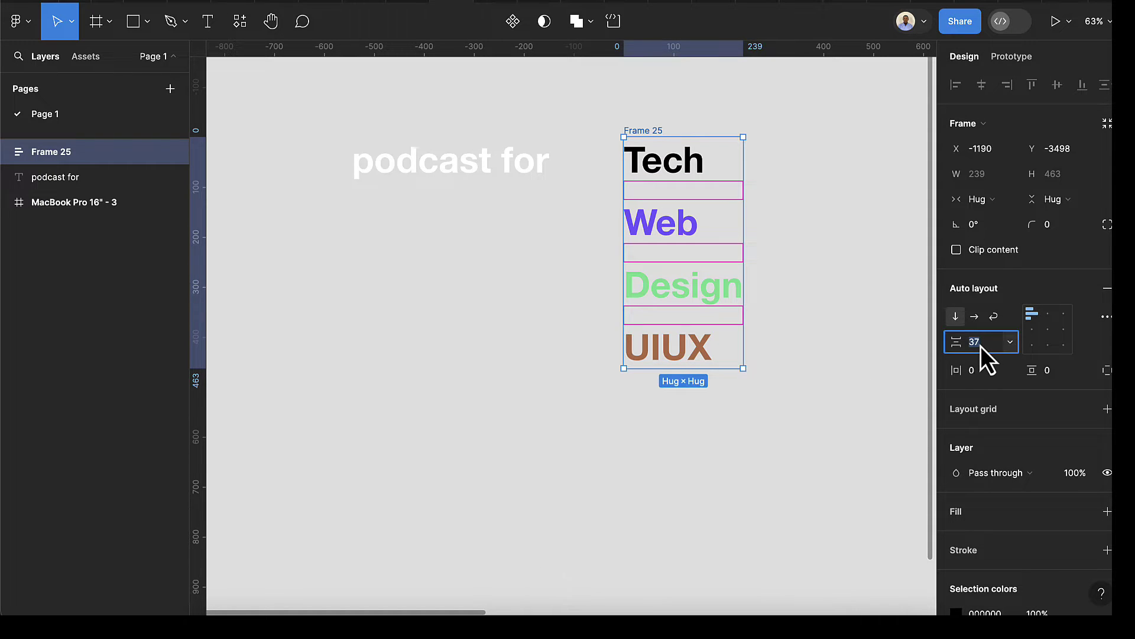
type("3")
key("Return")
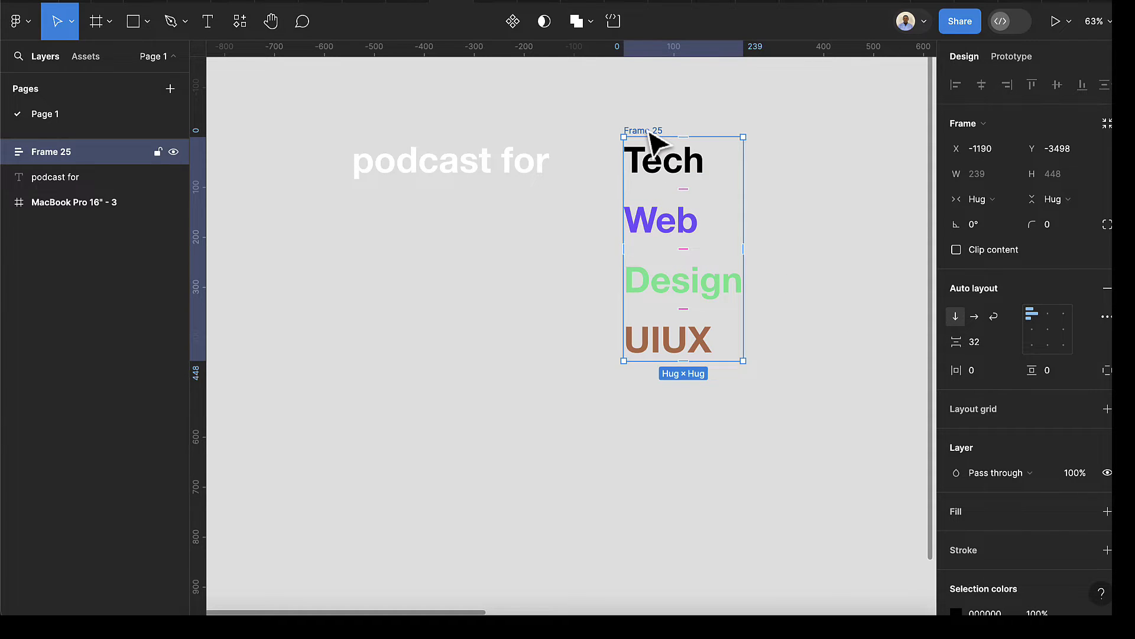
Wrap 'podcast for' and Frame 25 in a horizontal auto-layout frame with a 20 gap.
left_click(526, 173, "shift")
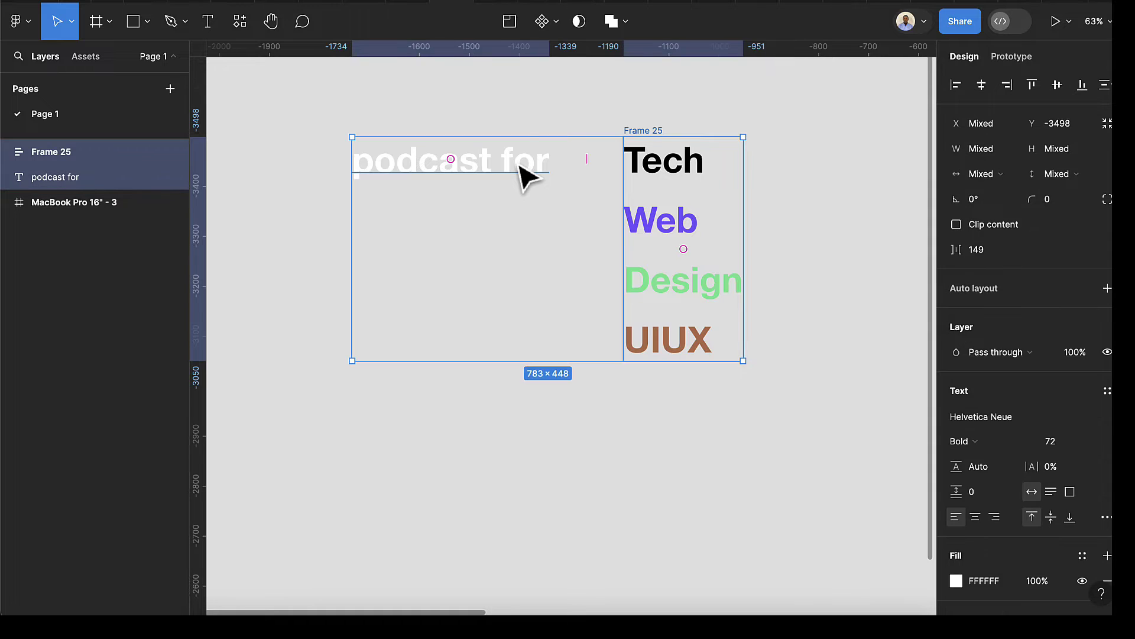
key("shift+a")
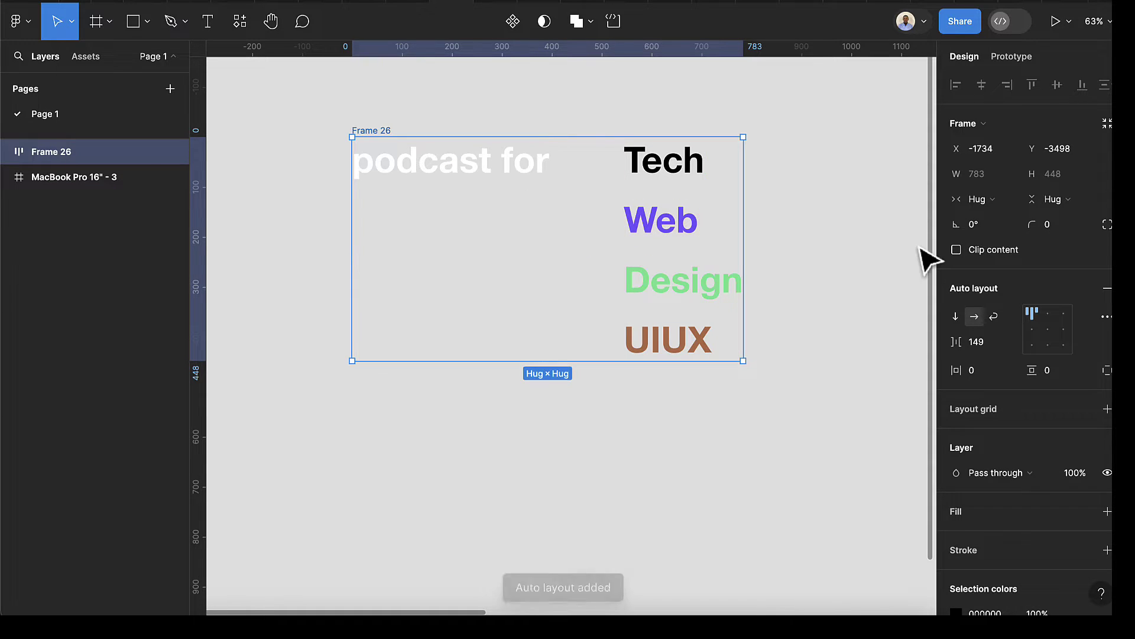
left_click(982, 339)
key("BackSpace")
type("20")
key("Return")
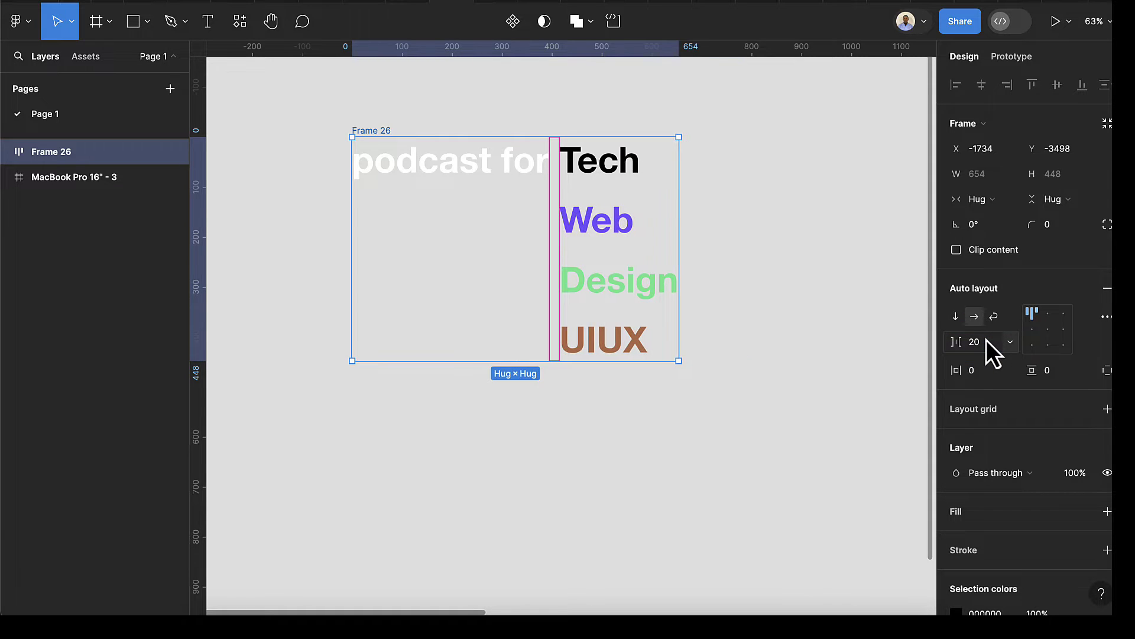
Select the word column Frame 25 inside the heading frame.
left_click(806, 435)
left_click(382, 132)
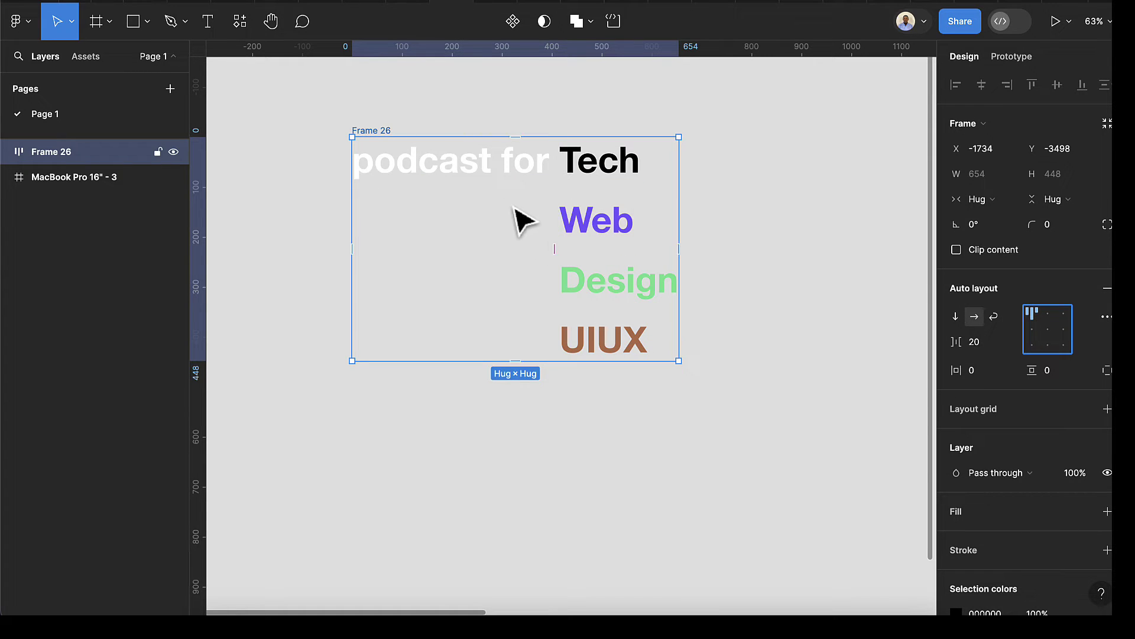
left_click(597, 273)
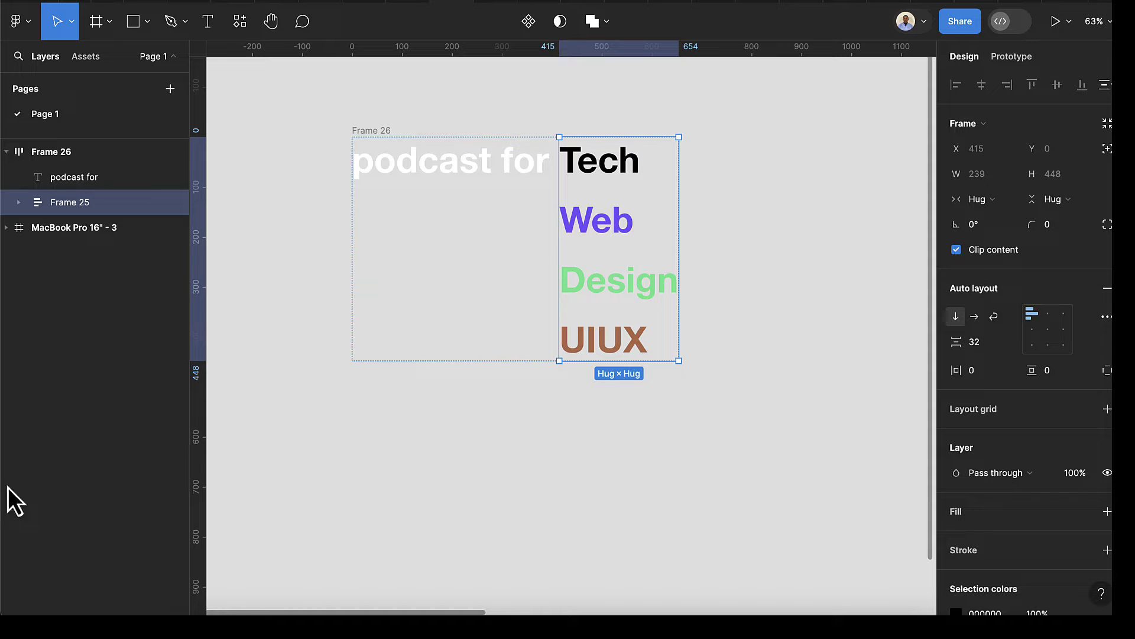
Shorten Frame 25 to 372 high to hide UIUX, and add a horizontal guide at the heading baseline.
left_click_drag(599, 363, 606, 322)
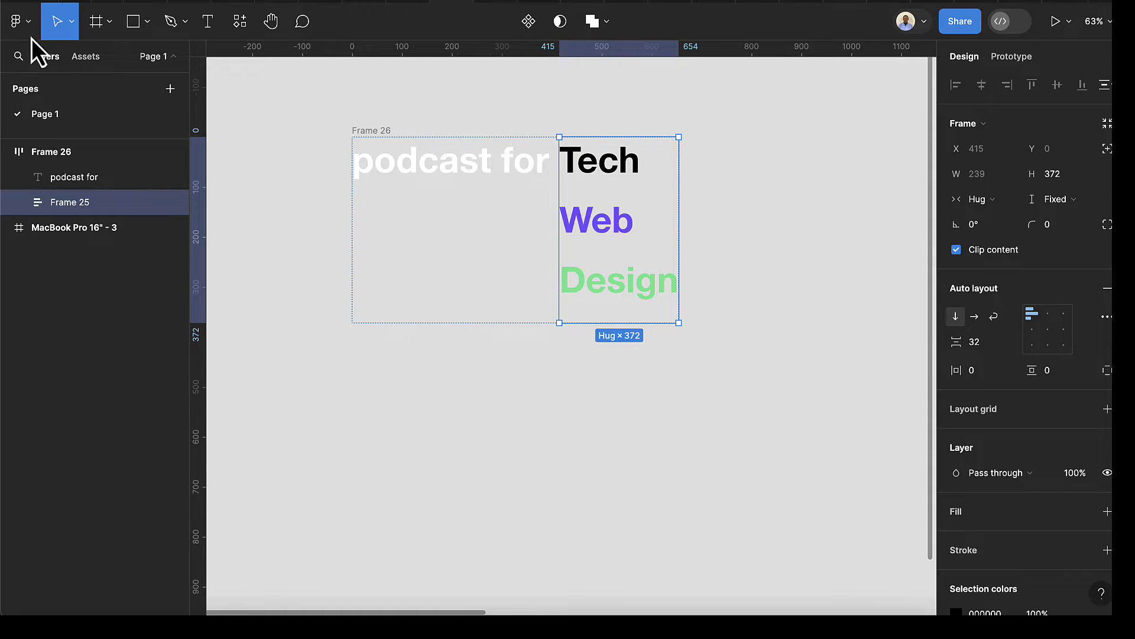
left_click(27, 22)
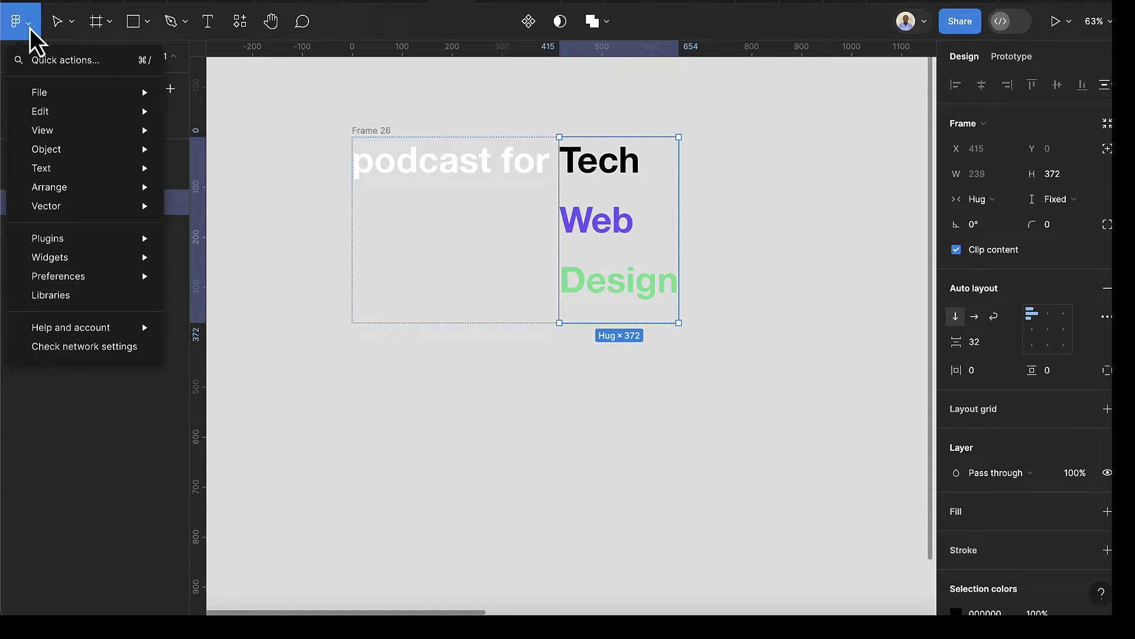
mouse_move(89, 130)
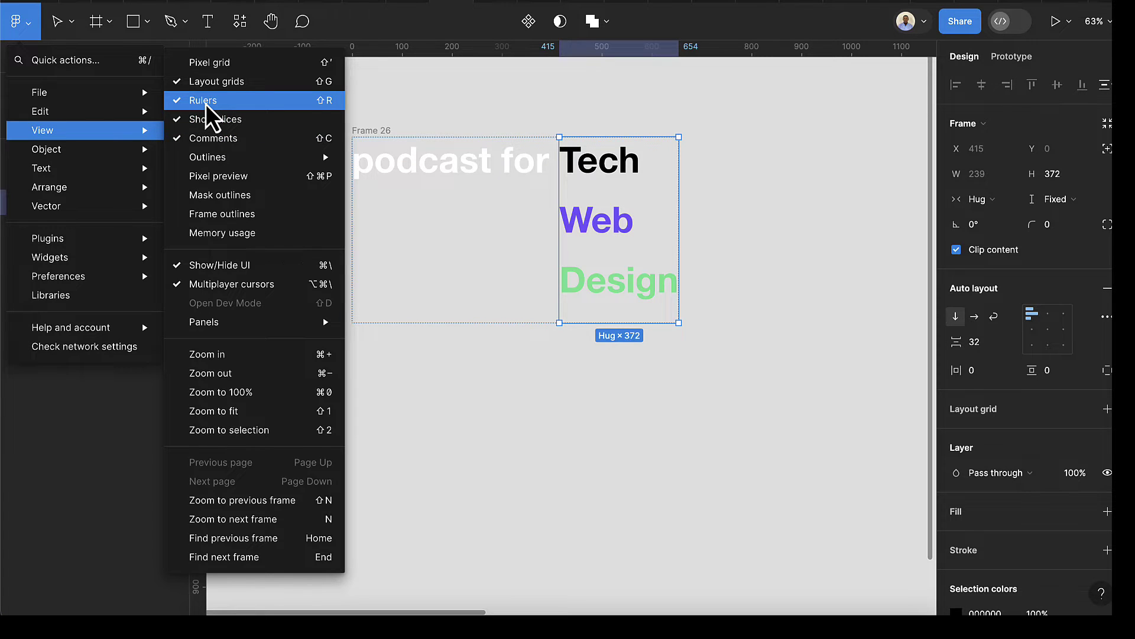
left_click(512, 52)
left_click_drag(510, 47, 513, 175)
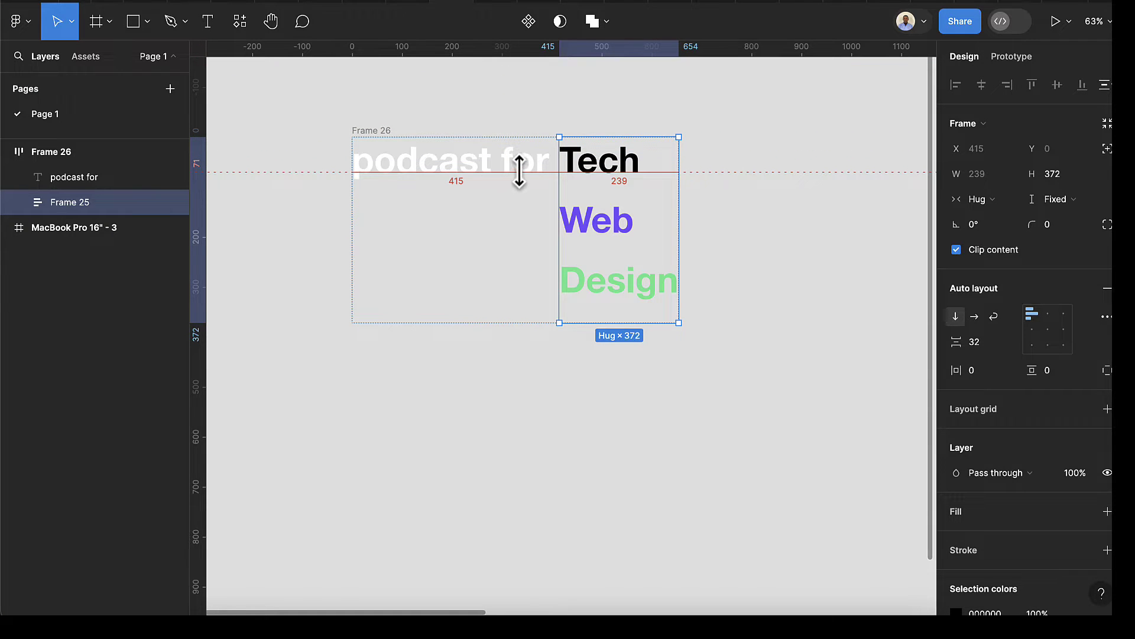
Crop Frame 25 to 71 high at the guide so only Tech shows, then select parent Frame 26.
scroll(520, 172, "up", 10)
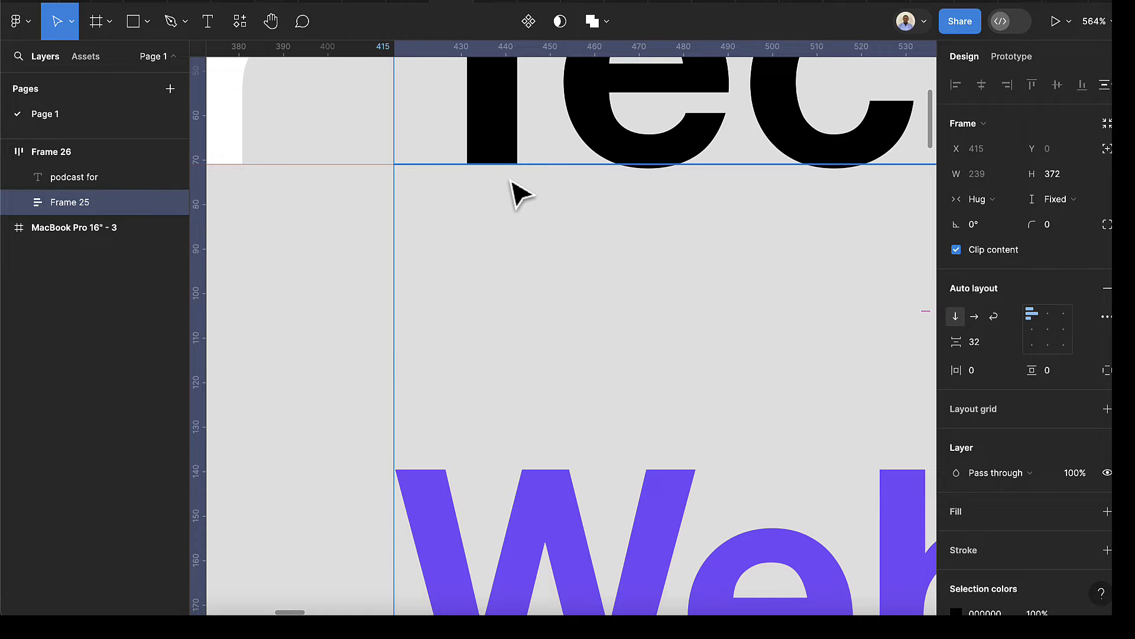
scroll(510, 179, "down", 10)
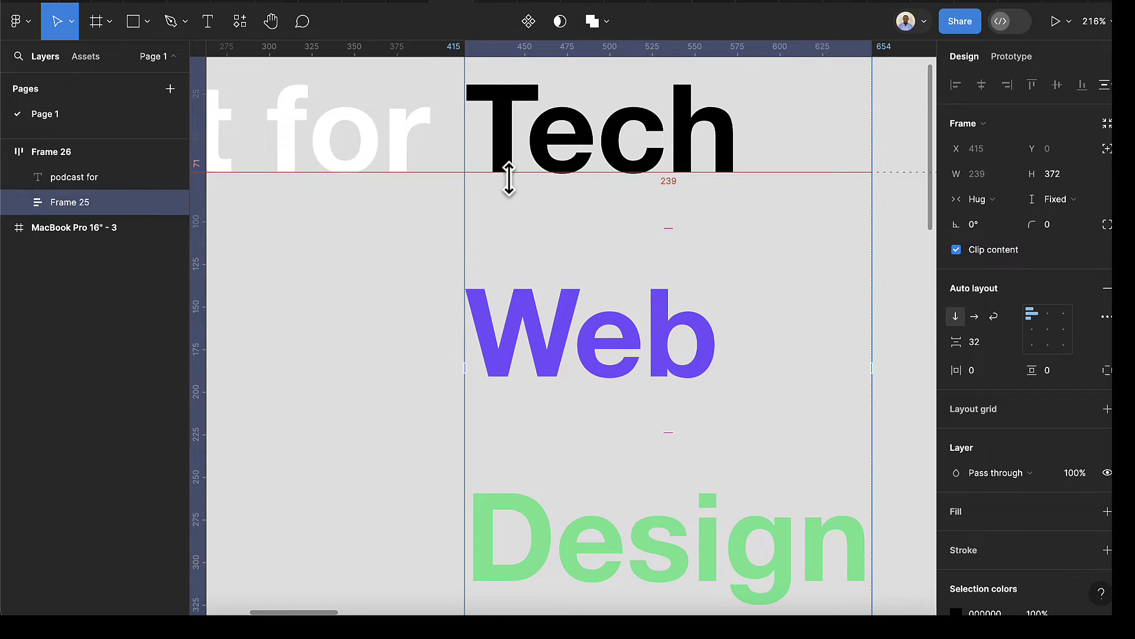
scroll(508, 179, "down", 3)
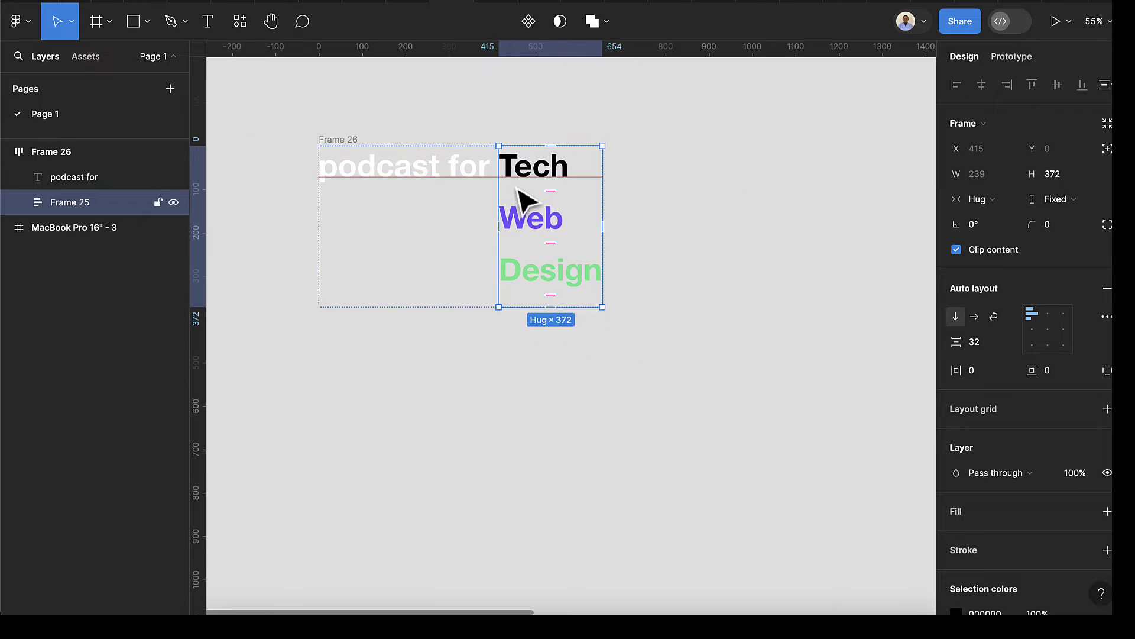
left_click_drag(539, 307, 537, 178)
scroll(431, 158, "up", 4)
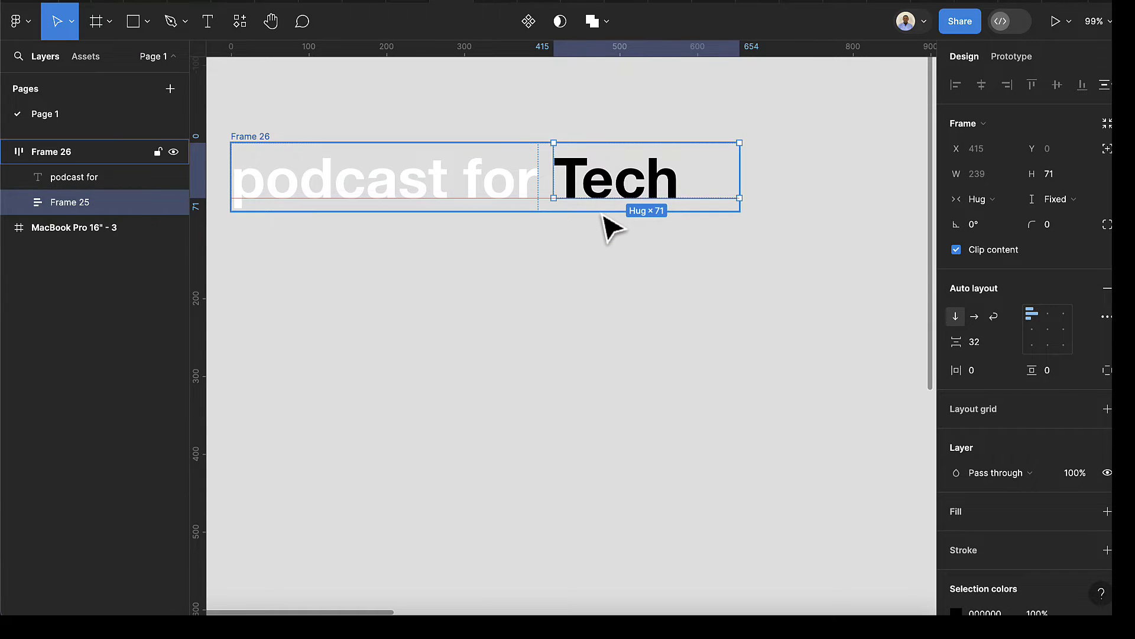
key("Escape")
scroll(599, 213, "down", 2)
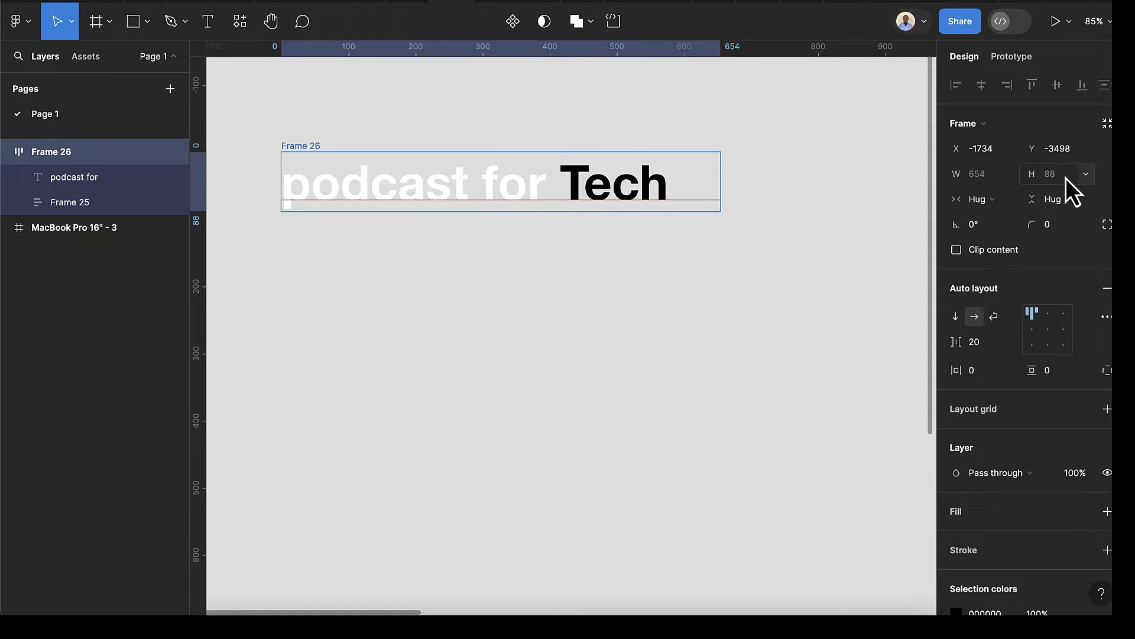
scroll(451, 254, "down", 3)
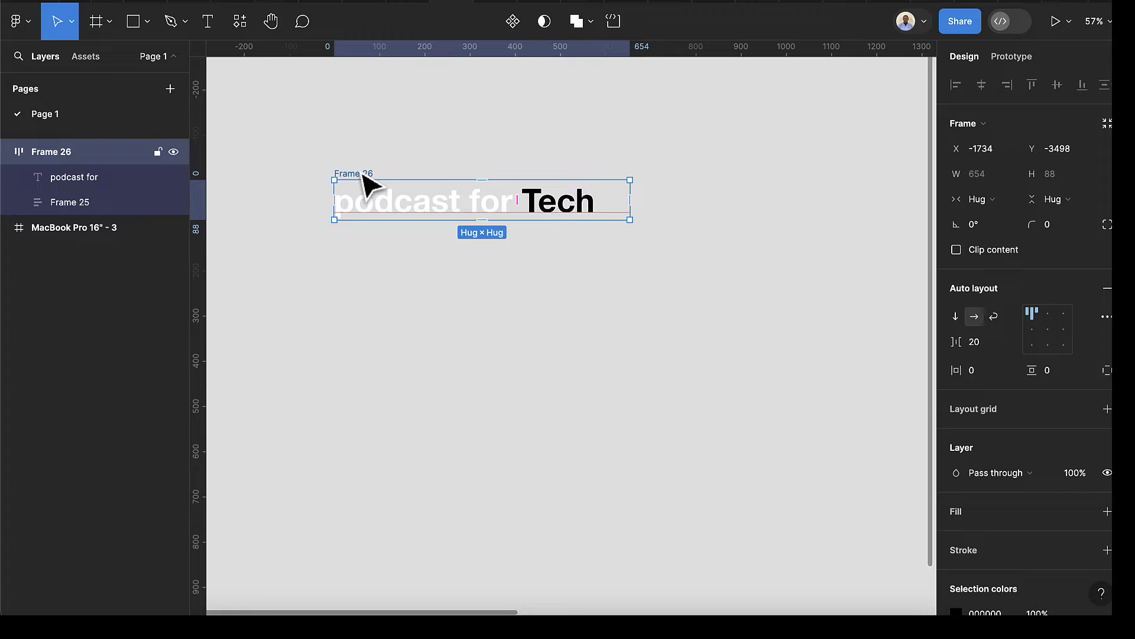
Duplicate the heading as Frame 27 below the original and extend its word column to 466 high.
key("ctrl+d")
left_click_drag(618, 175, 311, 267)
scroll(304, 255, "up", 2)
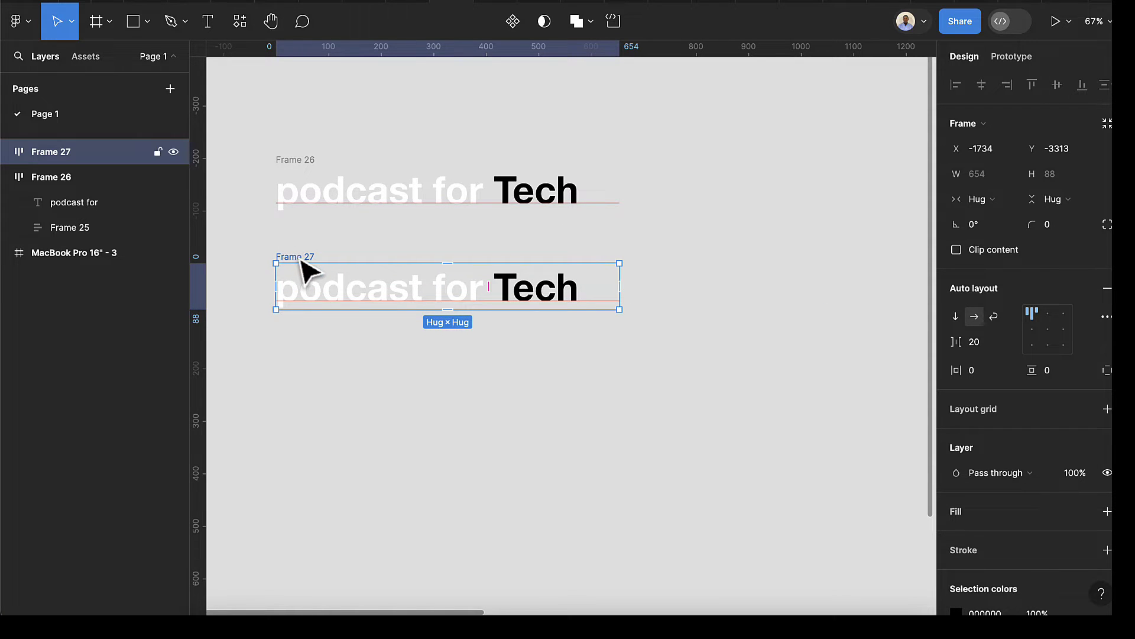
left_click_drag(463, 309, 471, 469)
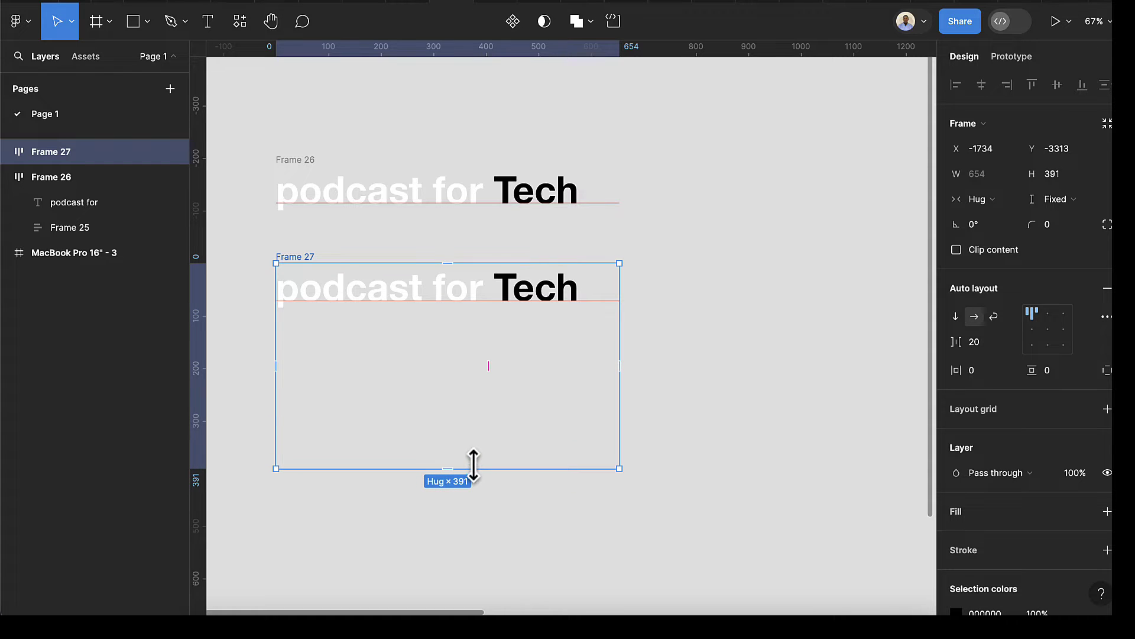
left_click(553, 300)
left_click_drag(542, 302, 556, 510)
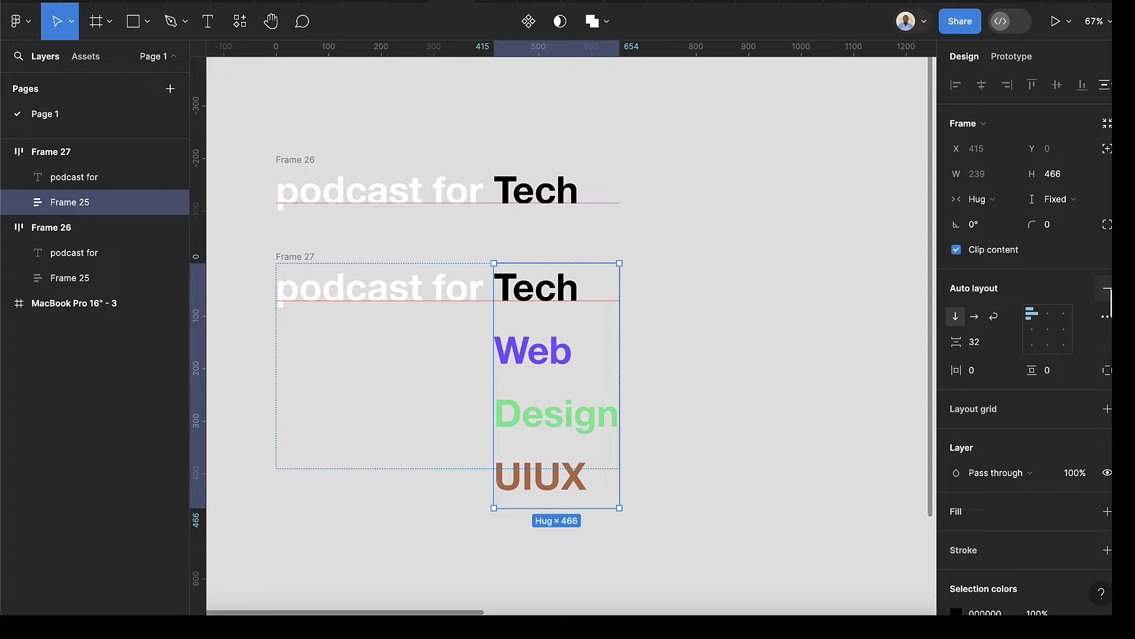
Remove auto layout from the copy's word column and nudge all four words upward.
left_click(1107, 288)
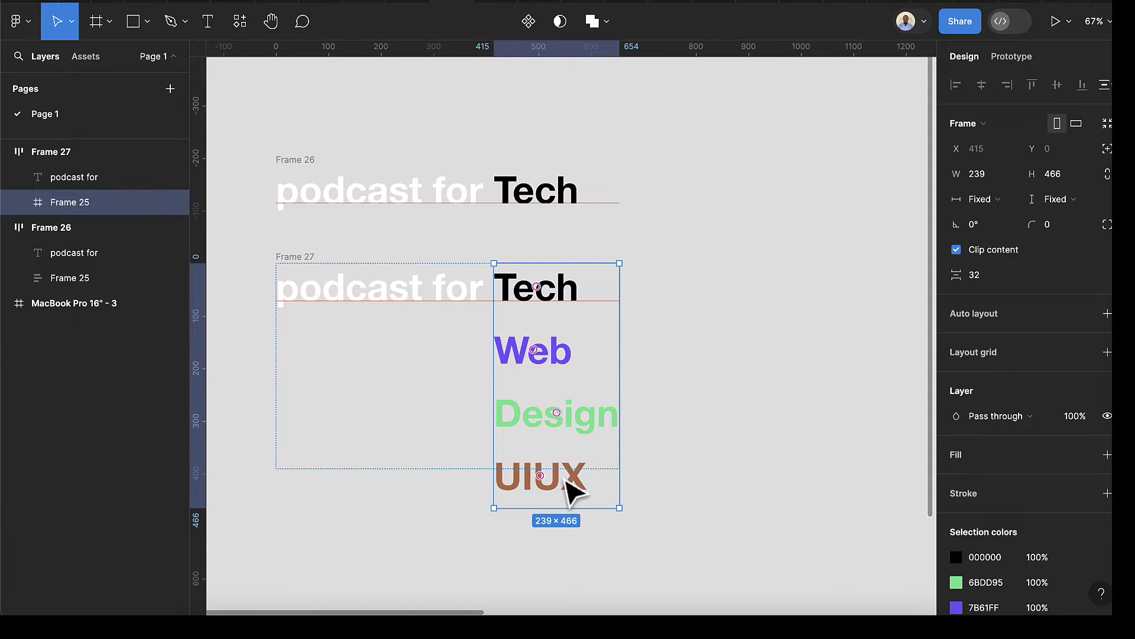
left_click(572, 489)
left_click(559, 427, "shift")
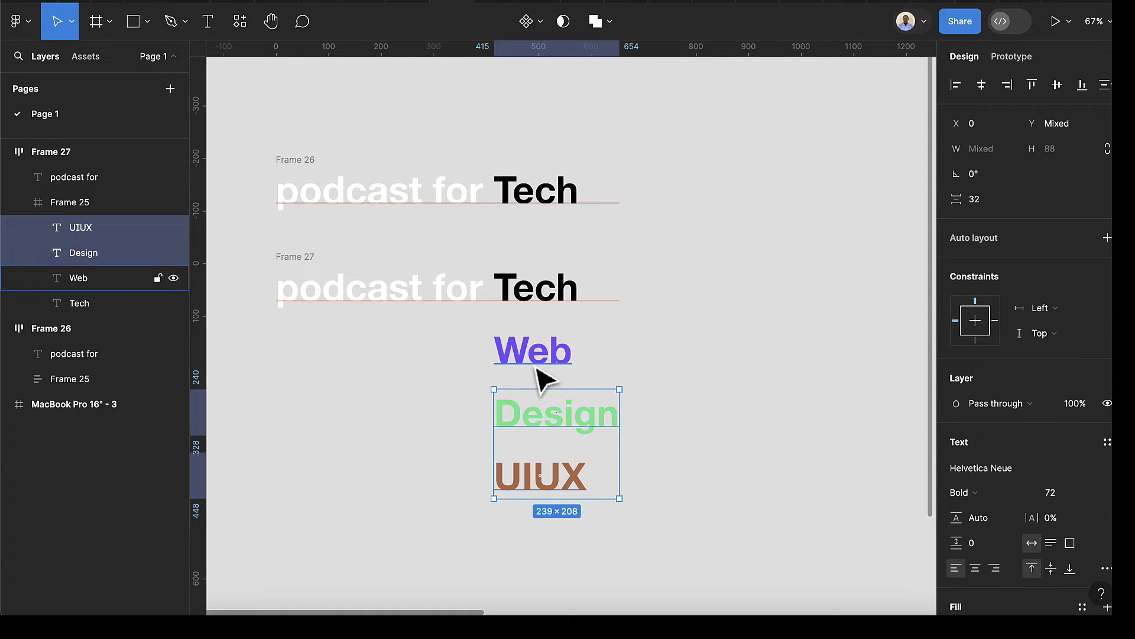
left_click(536, 367, "shift")
left_click(545, 299, "shift")
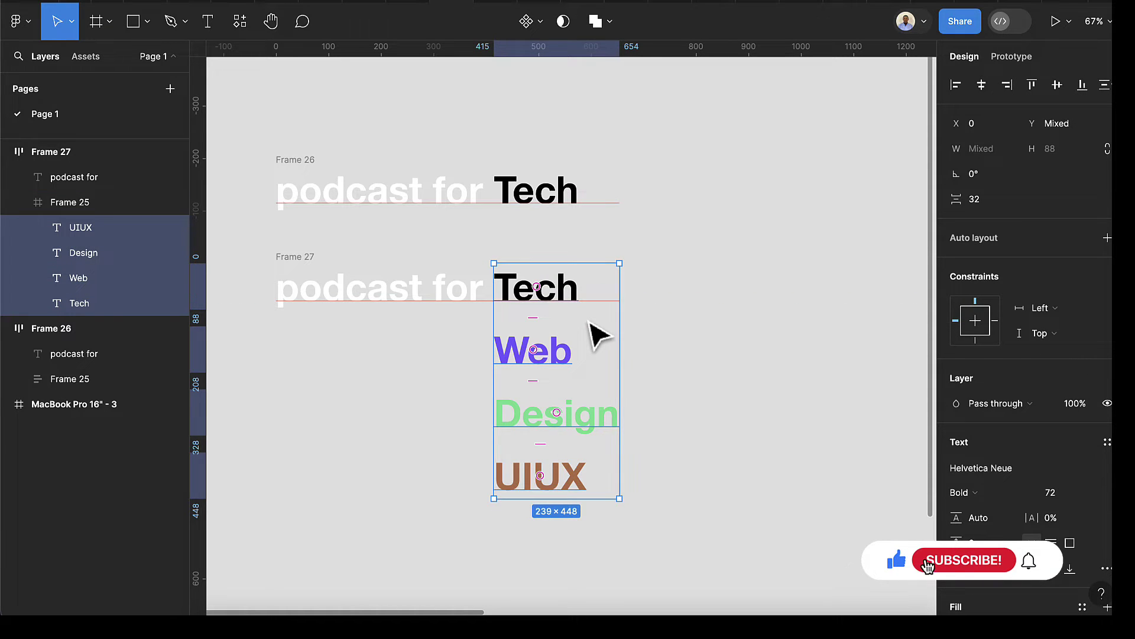
key("shift+Up")
key("shift+Up")
key("shift+Up")
key("shift+Up")
key("shift+Up")
key("shift+Up")
key("shift+Up")
key("shift+Up")
key("shift+Up")
key("shift+Up")
key("shift+Up")
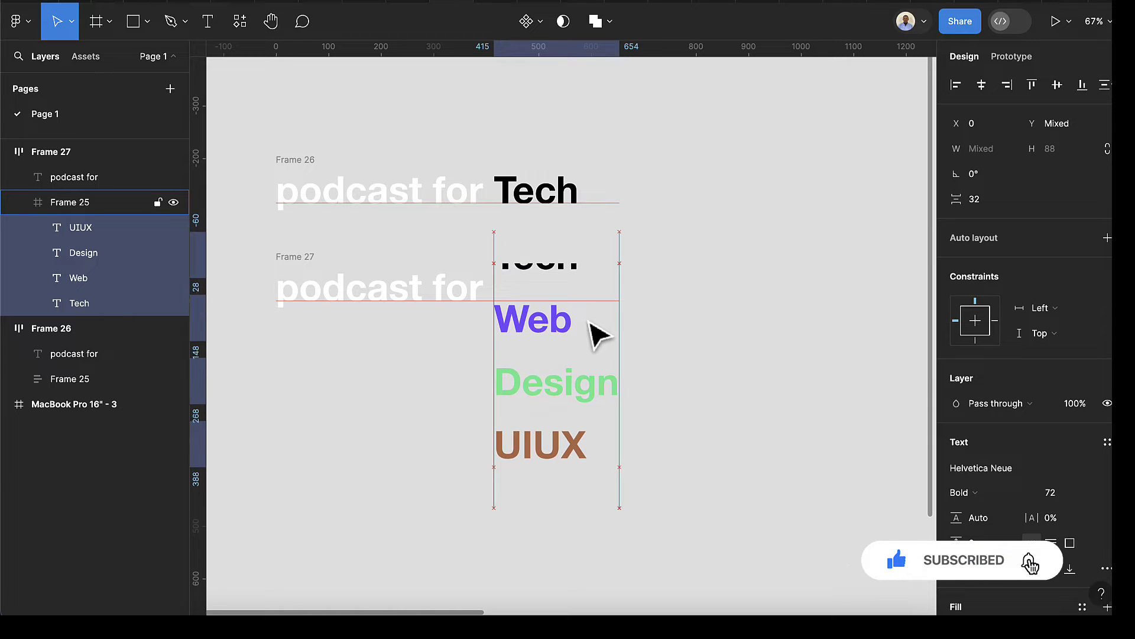
key("shift+Up")
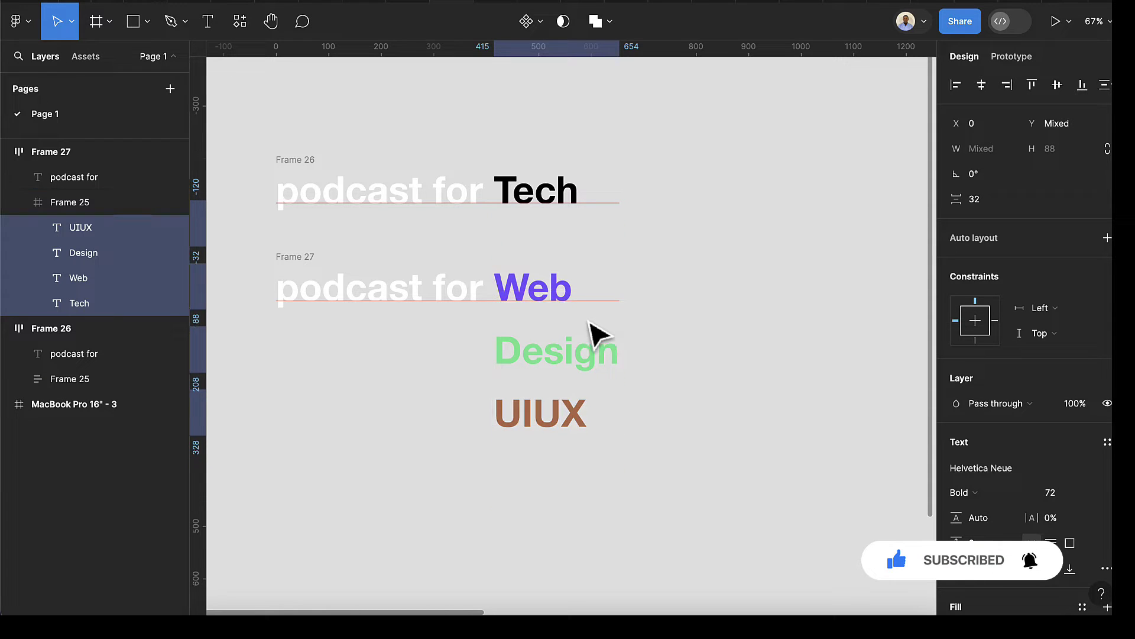
Cut Frame 25 back to 71 high and Frame 27 to 88 high, leaving only Web visible.
scroll(550, 324, "up", 5)
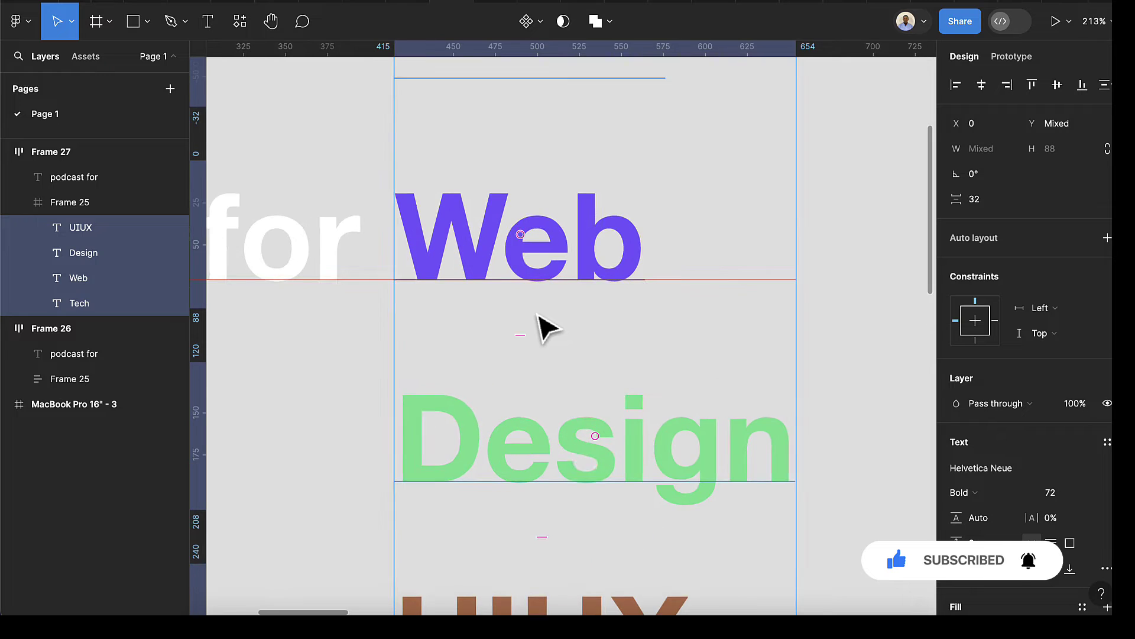
scroll(537, 315, "up", 3)
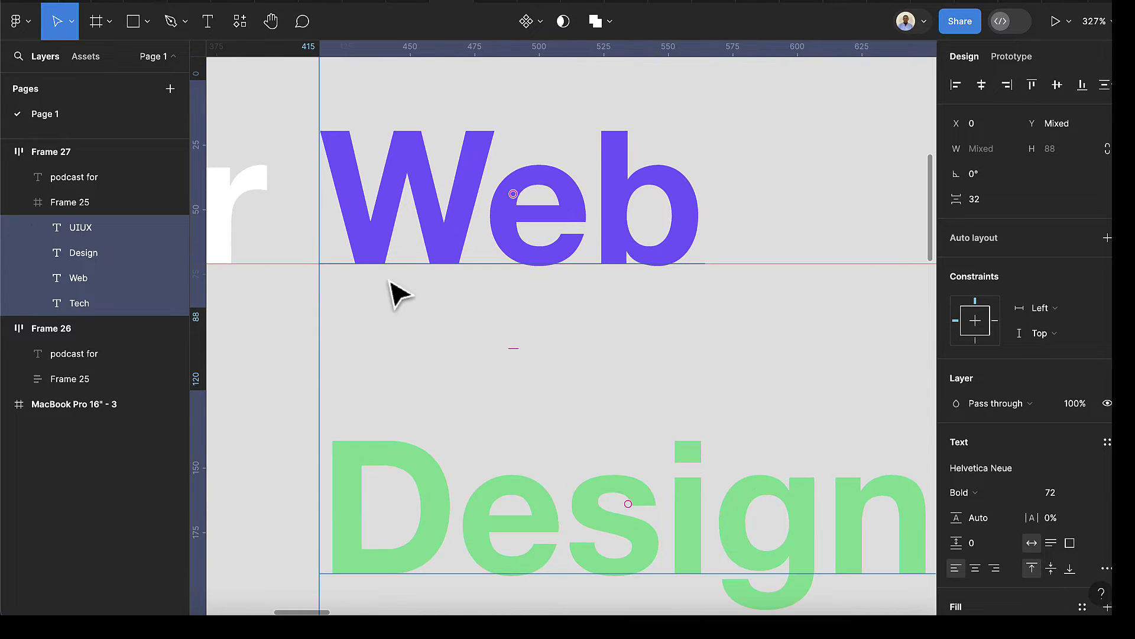
scroll(406, 299, "down", 7)
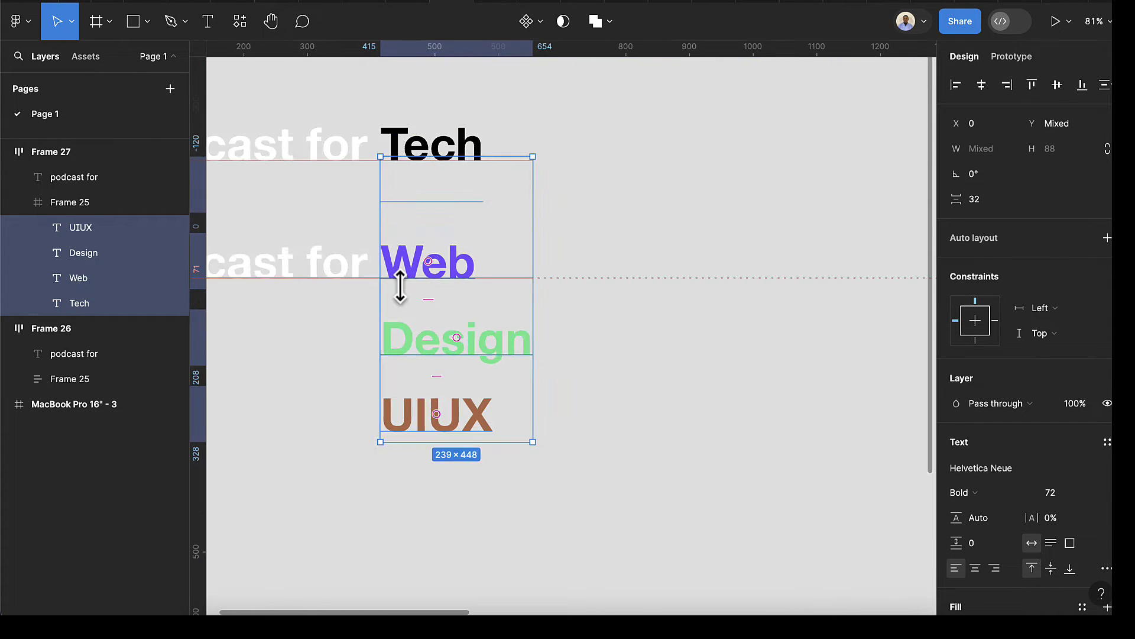
scroll(413, 306, "left", 5)
left_click(423, 385)
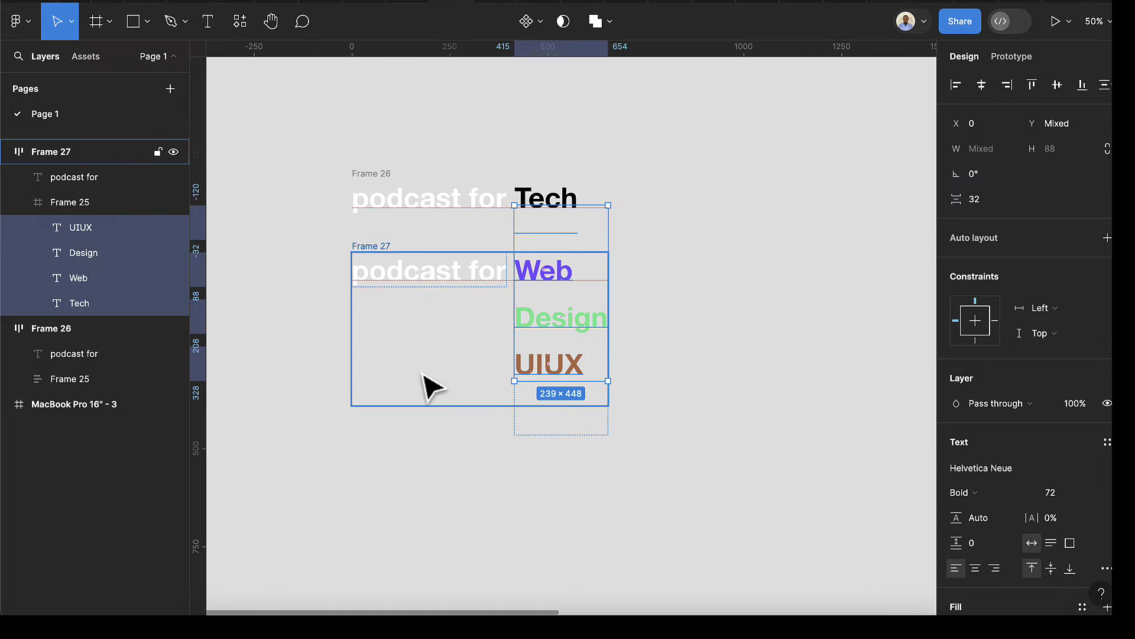
left_click(548, 368)
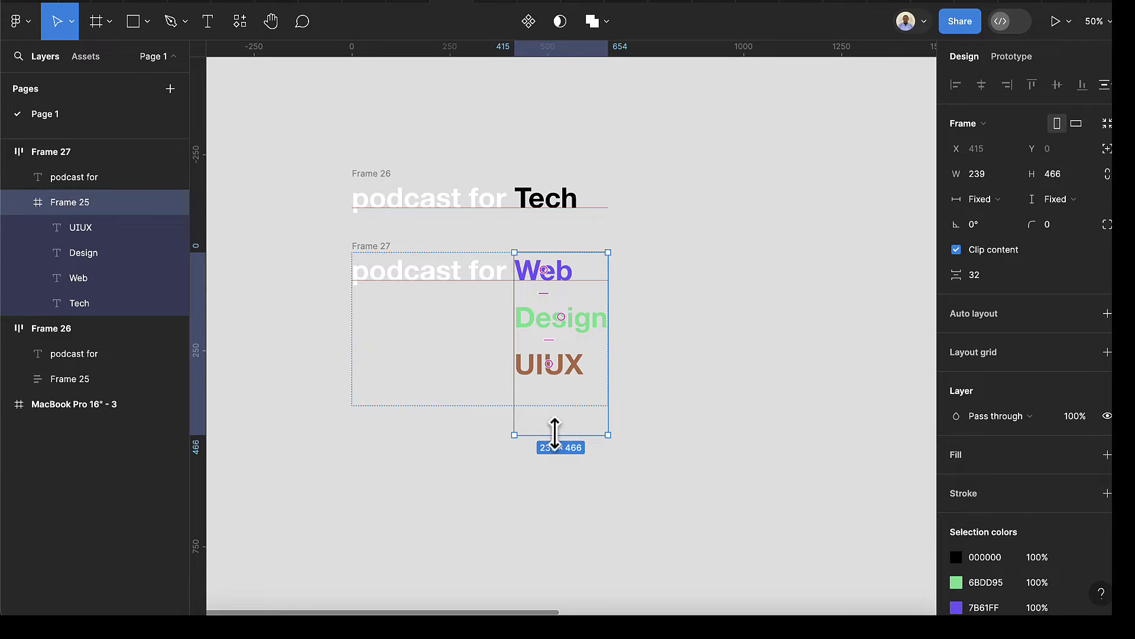
left_click_drag(558, 442, 555, 288)
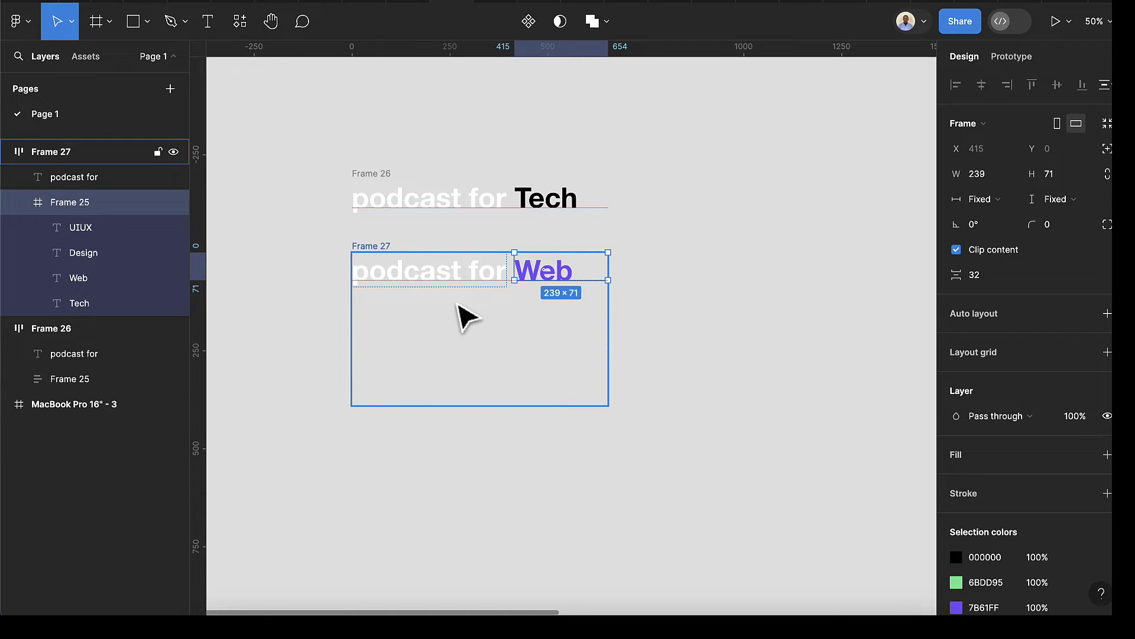
left_click(463, 316)
left_click_drag(478, 406, 484, 286)
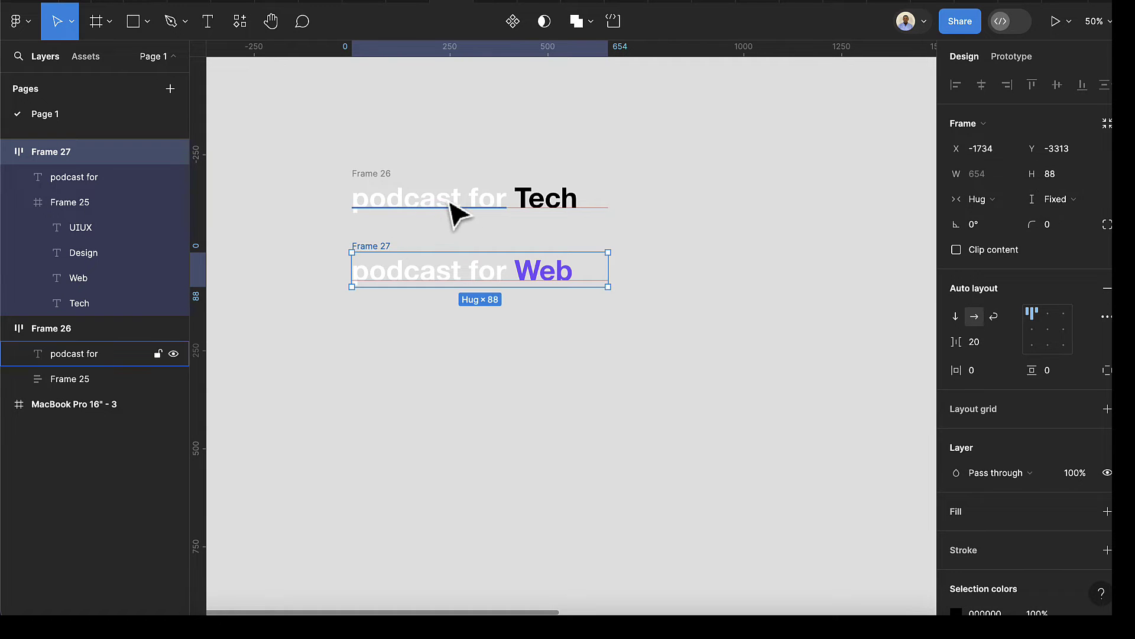
left_click(397, 188)
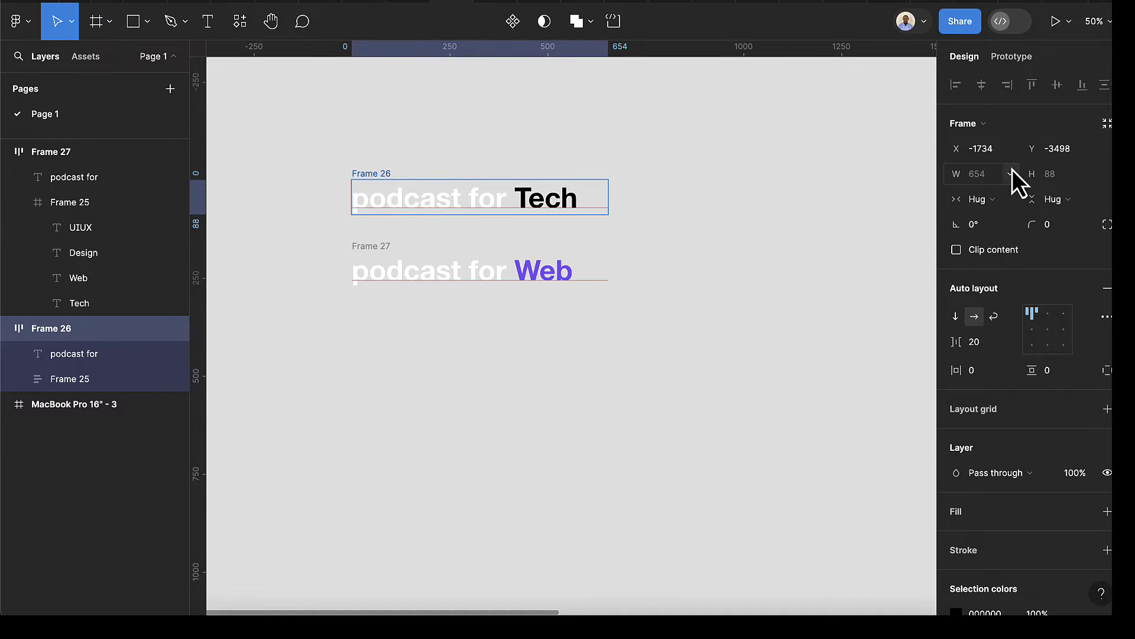
left_click(363, 249)
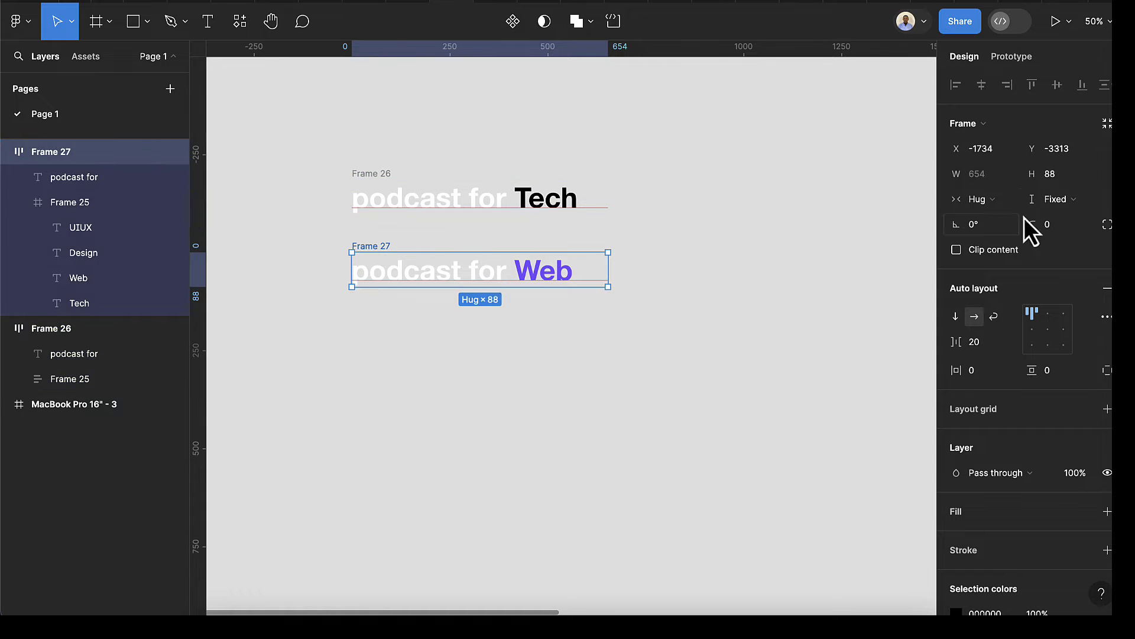
Duplicate Frame 27 as Frame 28 below it and enlarge it and its word column.
scroll(406, 300, "up", 1)
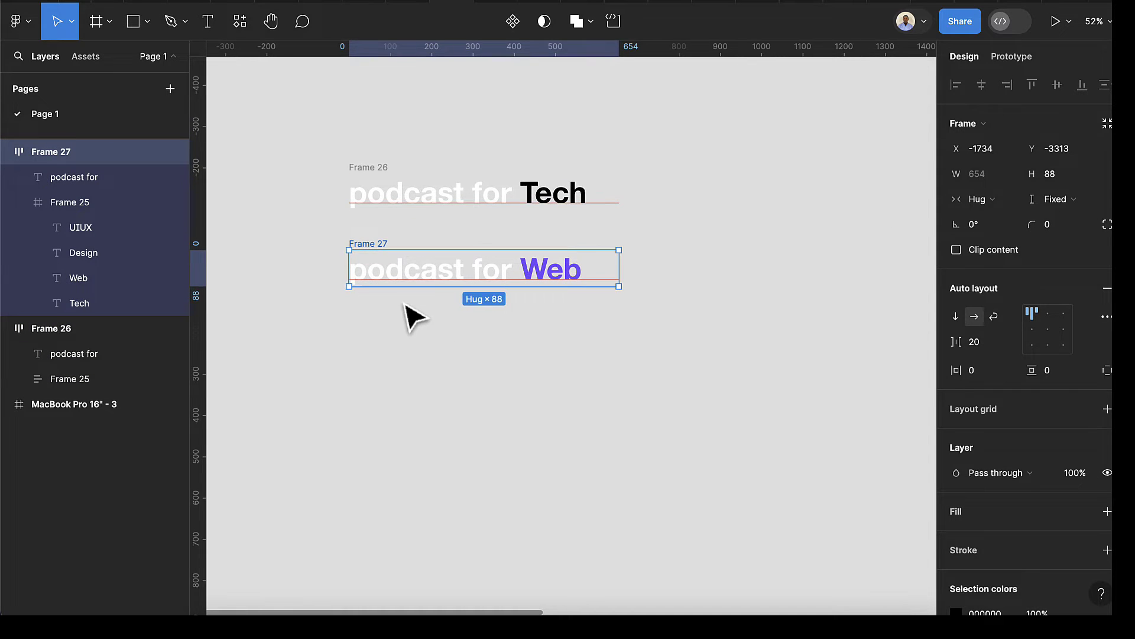
left_click(388, 292)
left_click(375, 253)
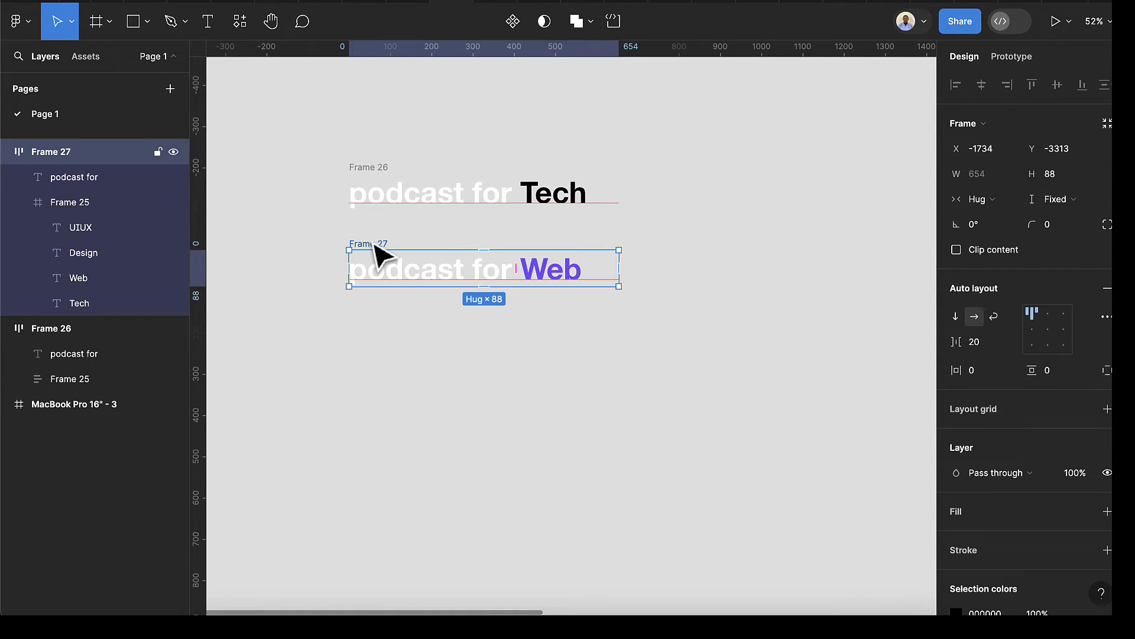
key("ctrl+d")
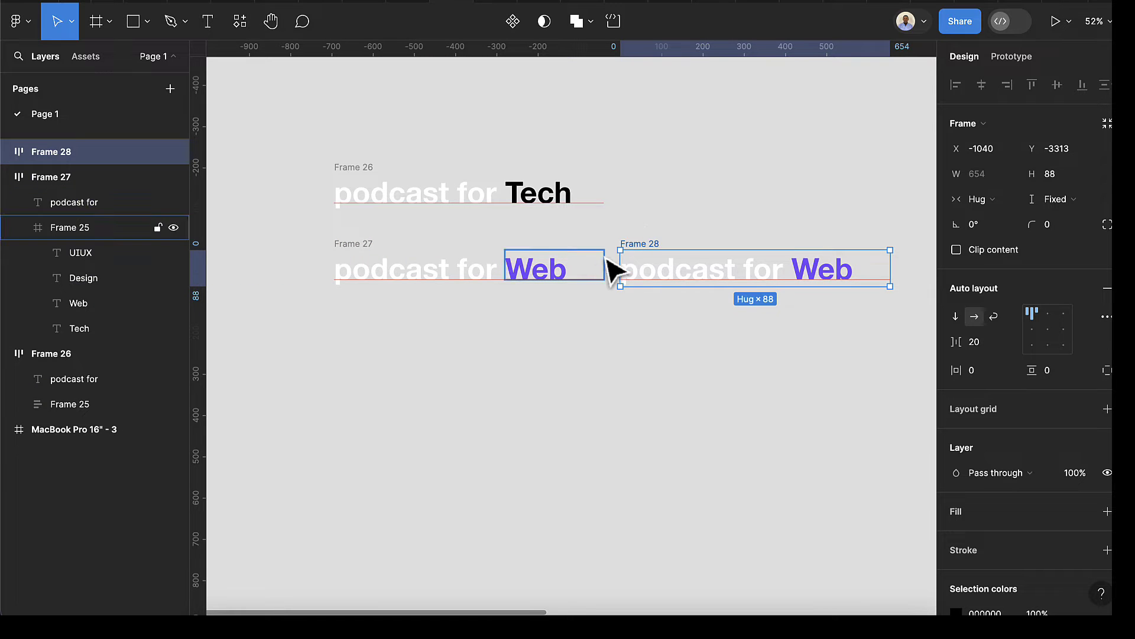
left_click_drag(651, 249, 365, 319)
scroll(368, 331, "up", 2)
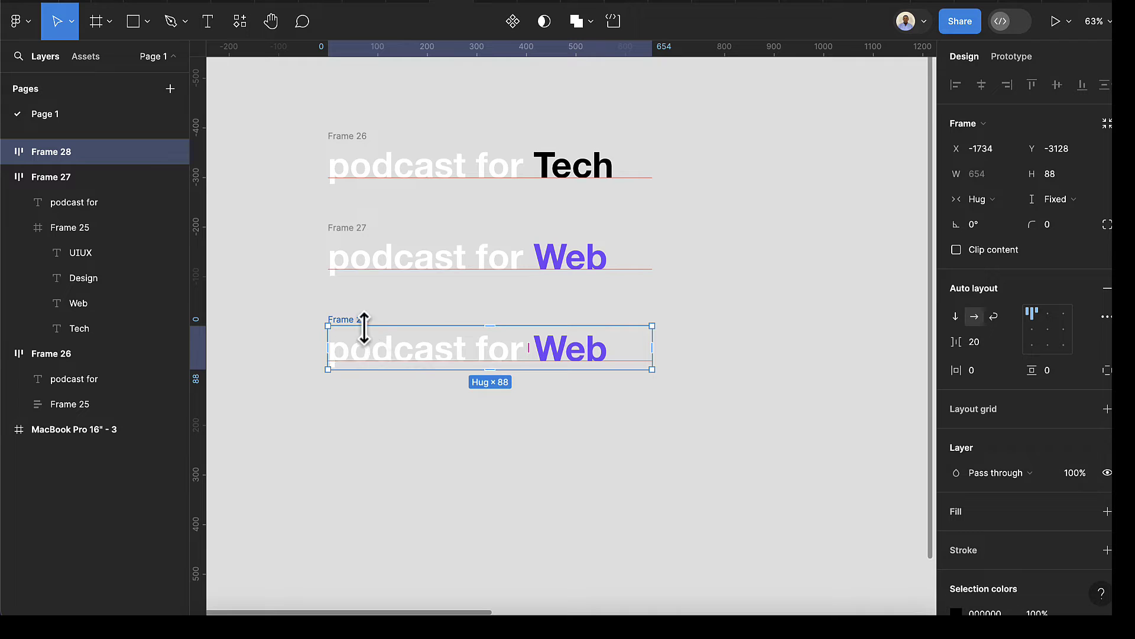
left_click_drag(393, 367, 408, 528)
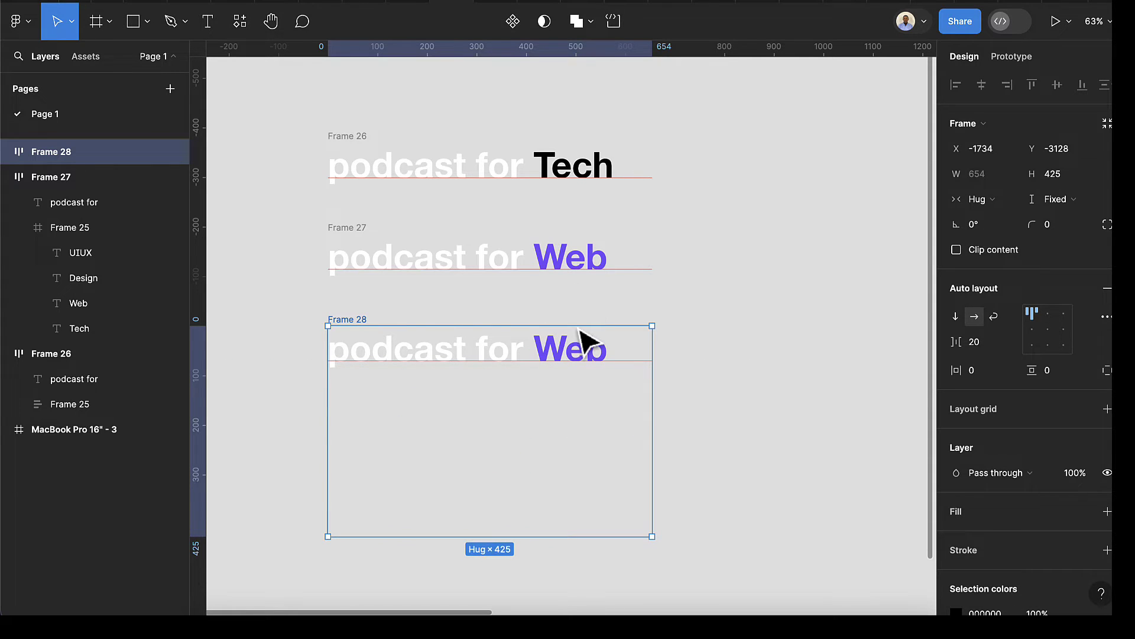
left_click(584, 364)
left_click_drag(581, 361, 592, 526)
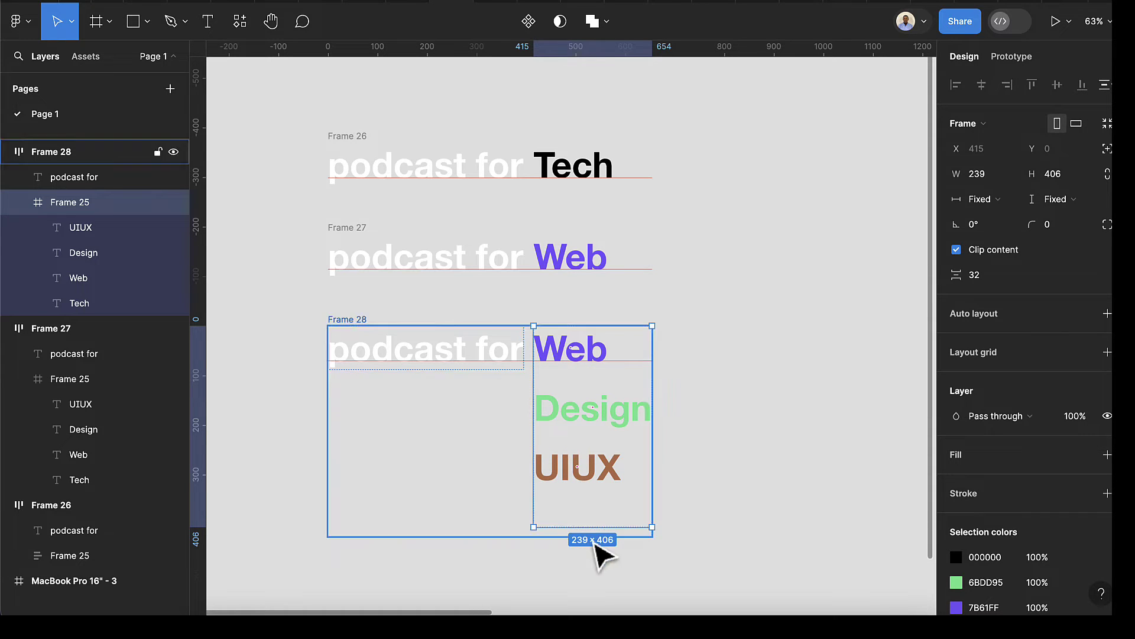
Nudge Web, Design and UIUX upward so Design lines up beside 'podcast for'.
left_click(578, 477)
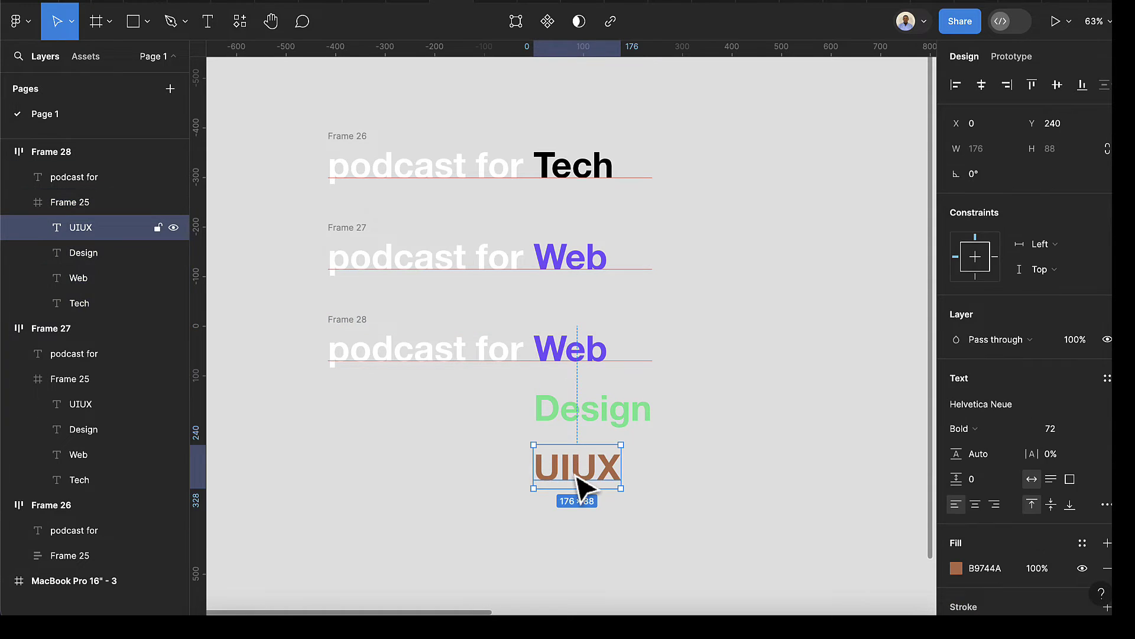
left_click(586, 417, "shift")
left_click(570, 355, "shift")
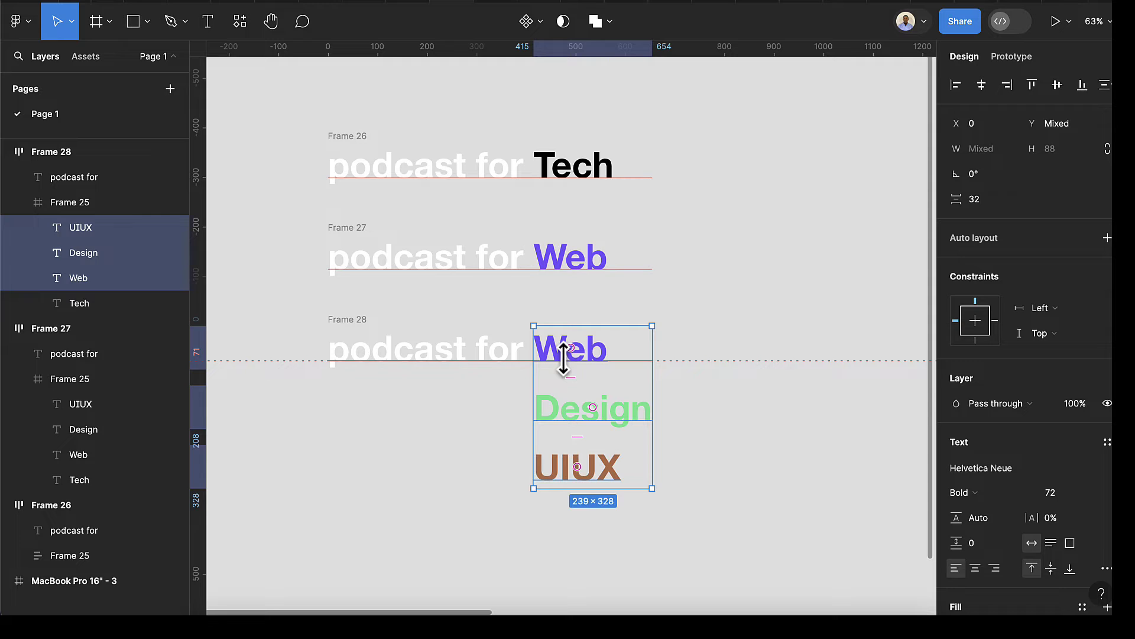
key("shift+Up")
key("shift+Up")
key("shift+Up")
key("shift+Up")
key("shift+Up")
key("shift+Up")
key("shift+Up")
key("shift+Up")
key("shift+Up")
key("shift+Up")
key("shift+Up")
key("shift+Up")
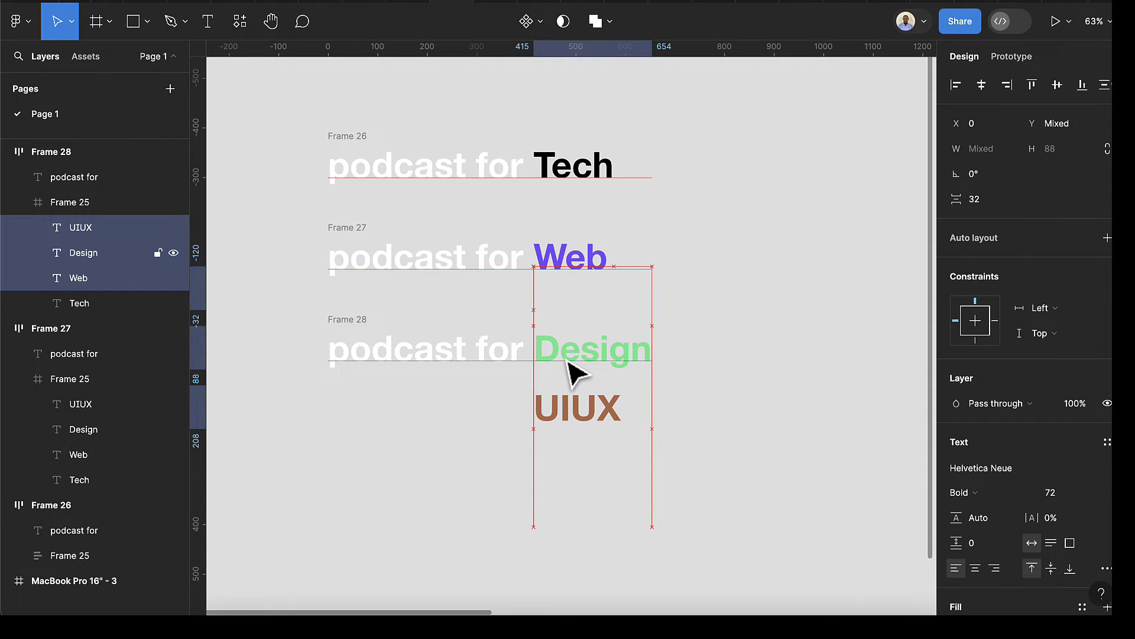
scroll(563, 359, "up", 5)
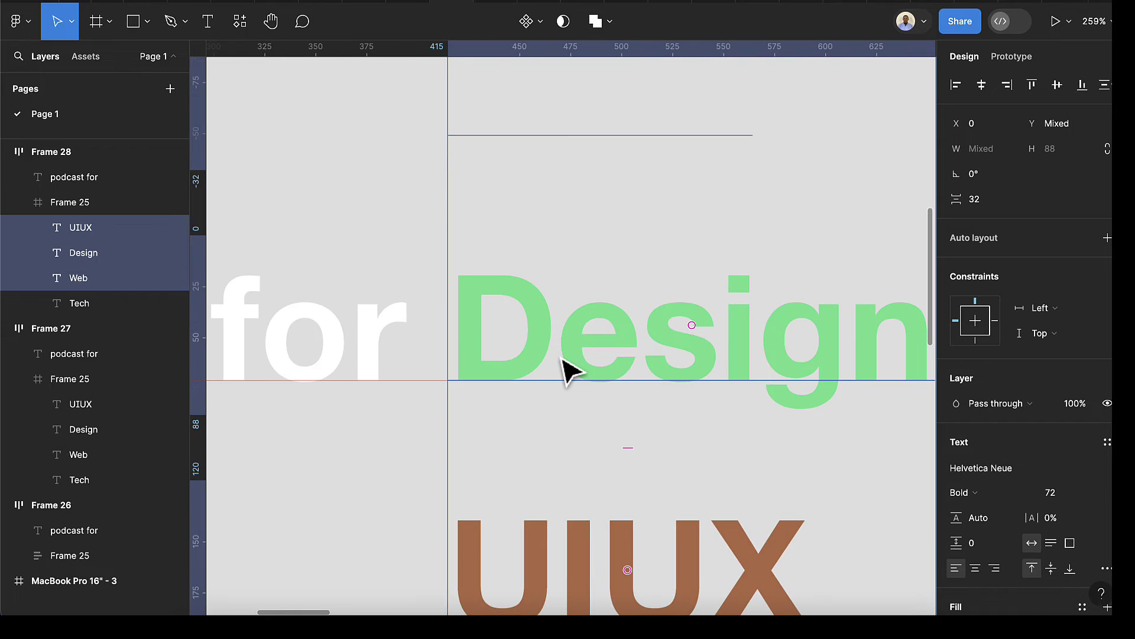
scroll(567, 370, "up", 1)
scroll(562, 359, "down", 5)
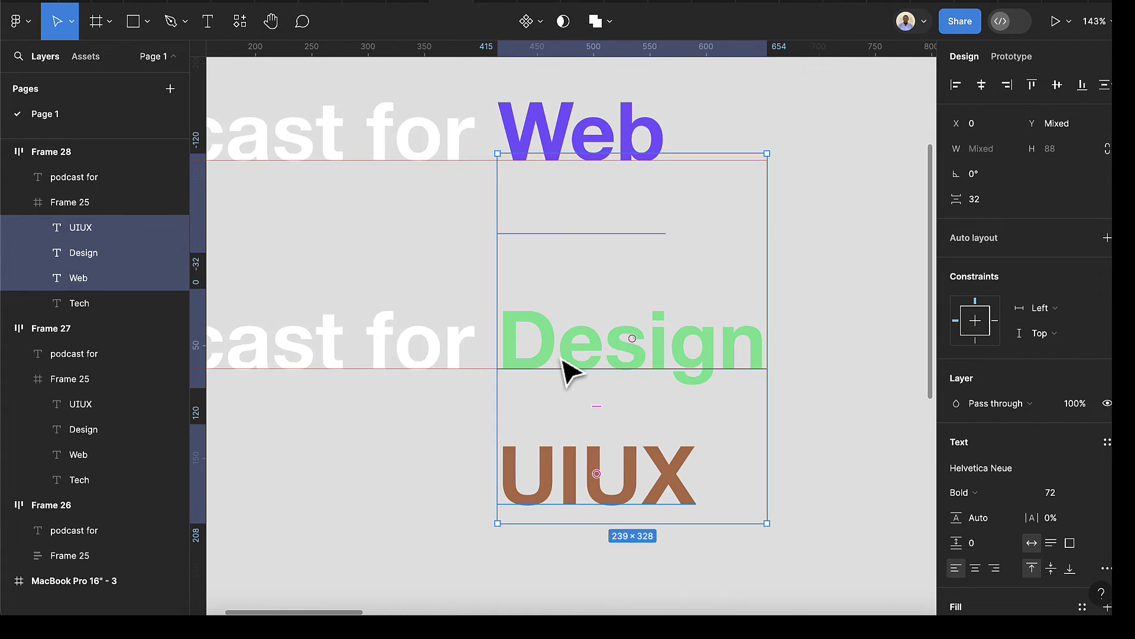
scroll(556, 359, "down", 1)
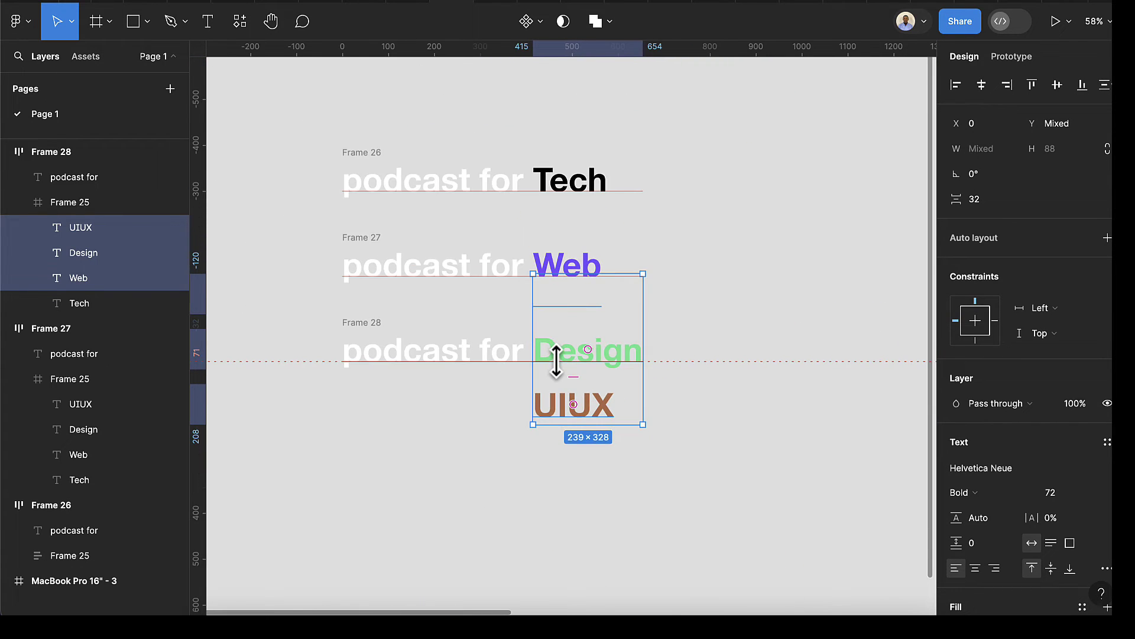
Shrink Frame 28's word column and Frame 28 itself back to 88 high.
left_click(375, 332)
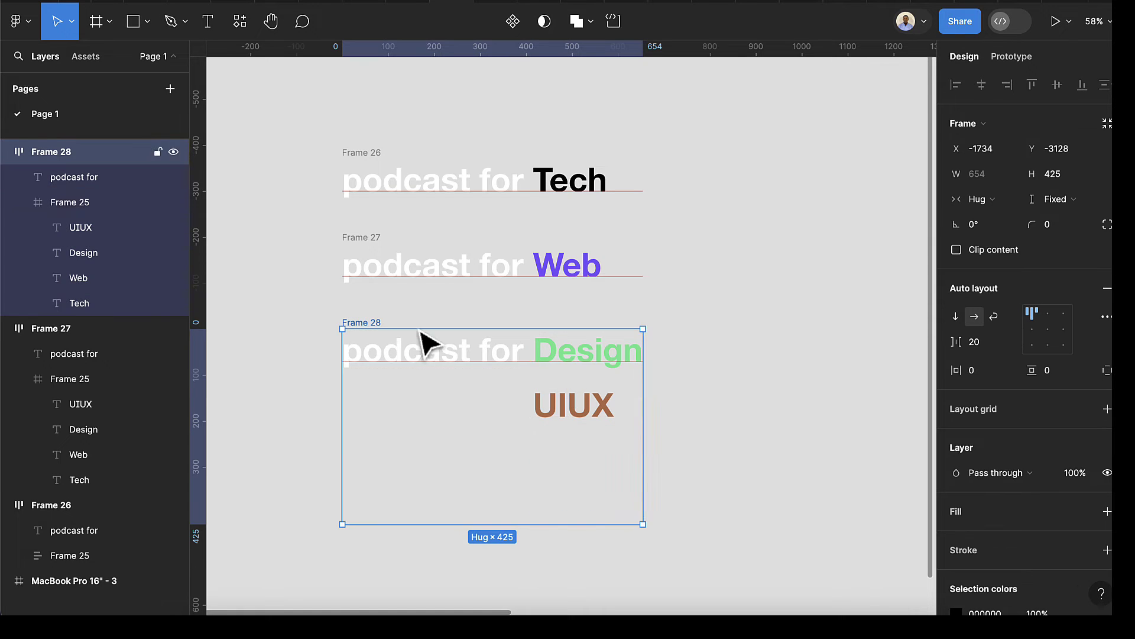
left_click(582, 399)
left_click_drag(580, 515, 596, 369)
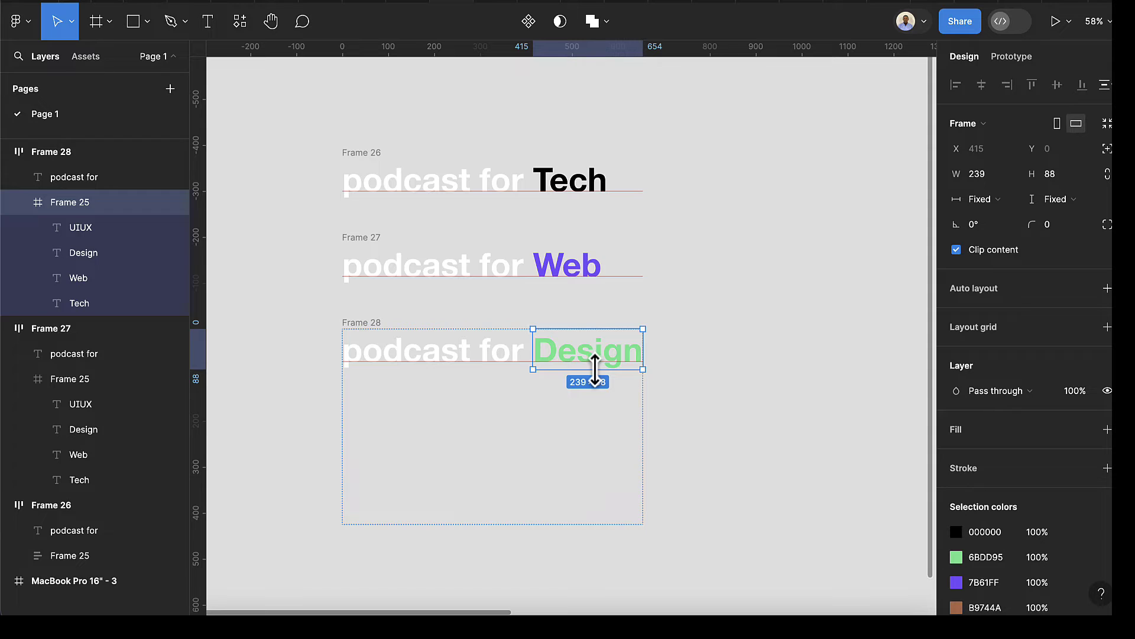
left_click(371, 324)
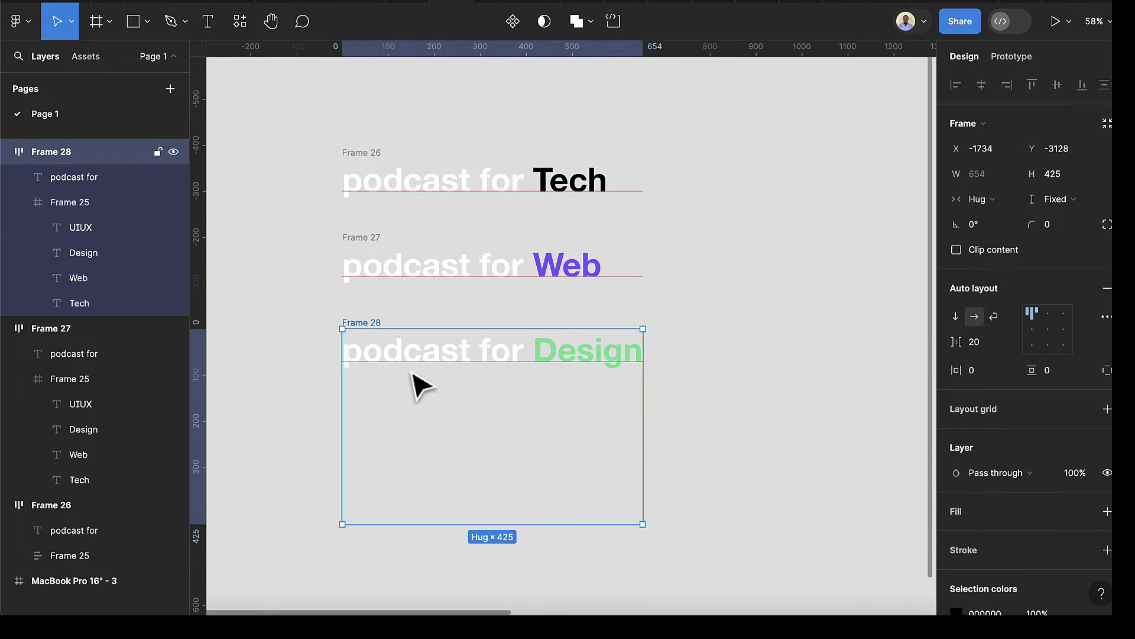
left_click_drag(520, 524, 541, 373)
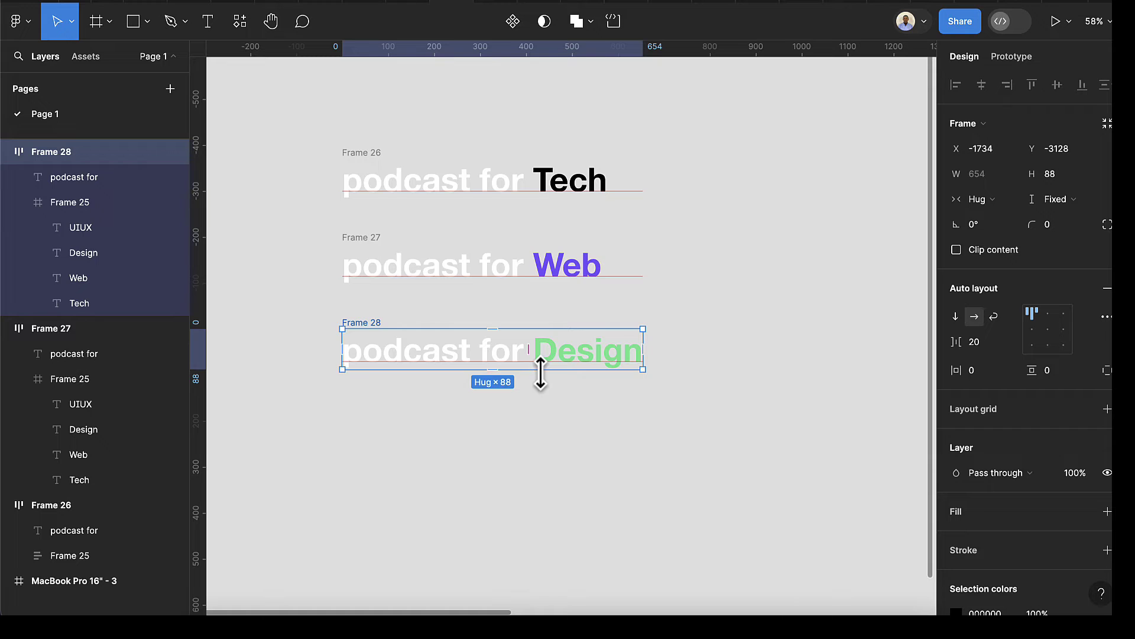
left_click(520, 473)
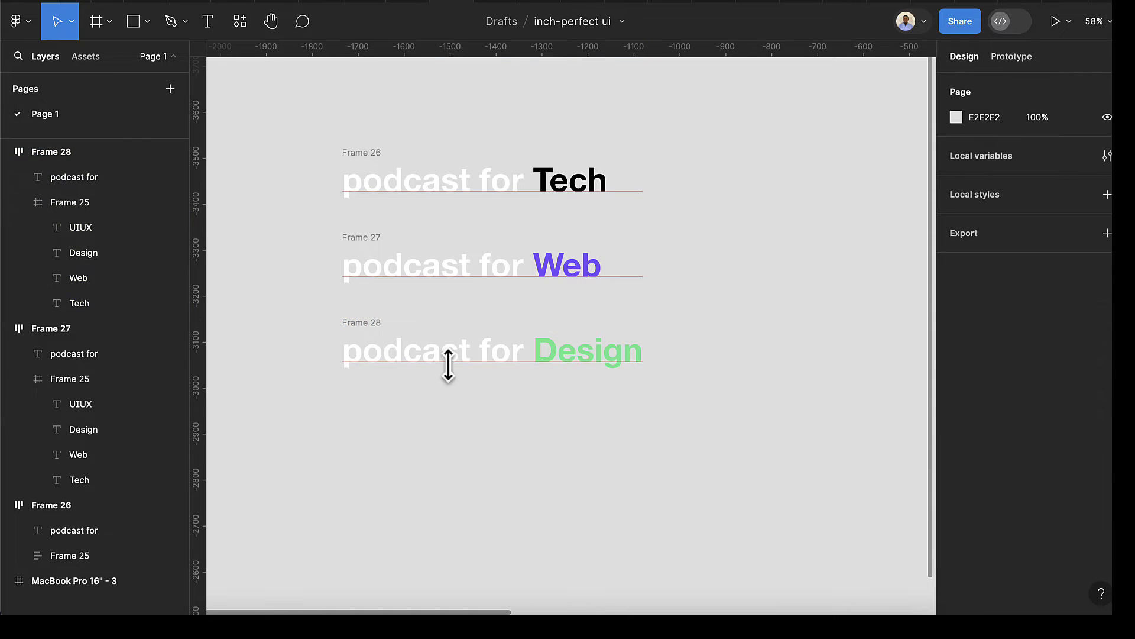
left_click(371, 337)
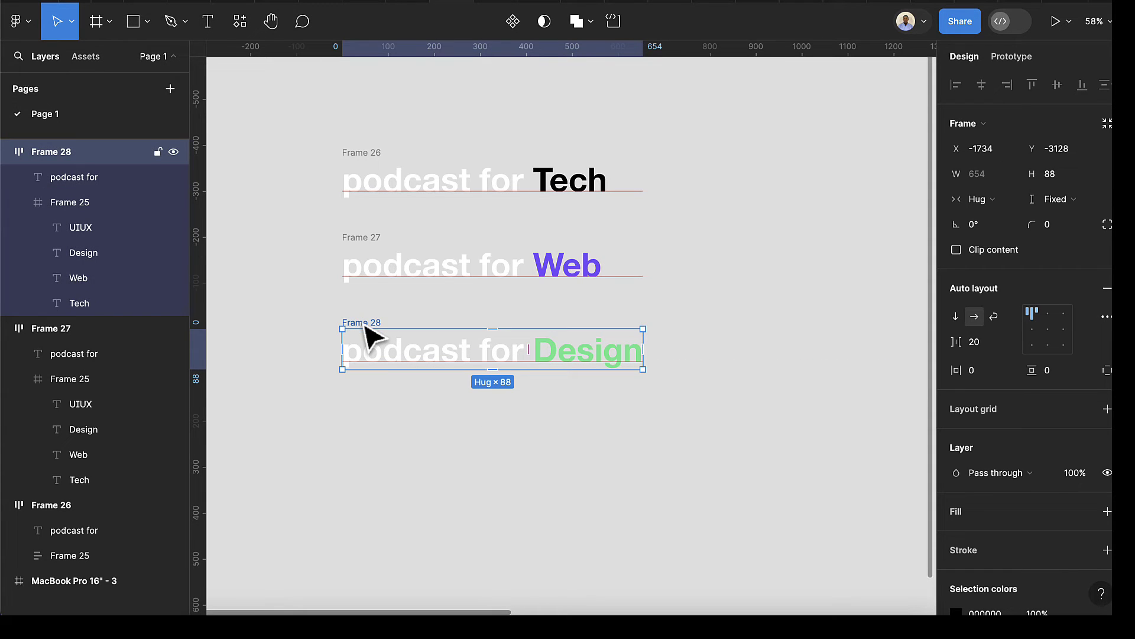
Duplicate Frame 28 as Frame 29 below it and enlarge it and its word frame.
key("ctrl+d")
scroll(434, 398, "down", 2)
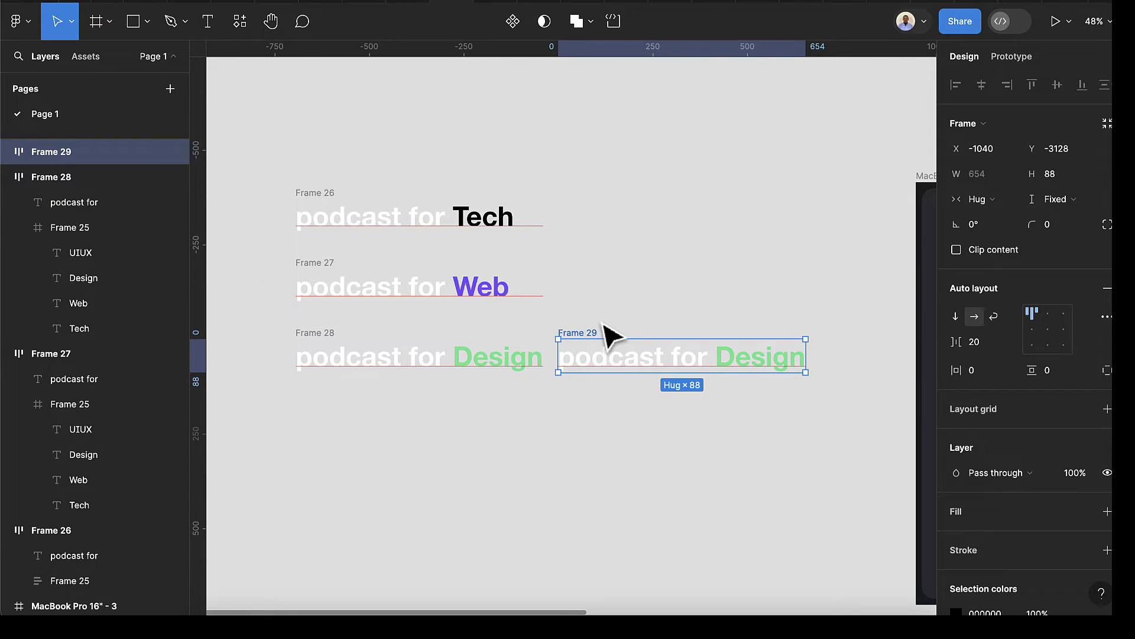
left_click_drag(587, 342, 325, 408)
scroll(331, 414, "up", 3)
left_click_drag(380, 435, 390, 598)
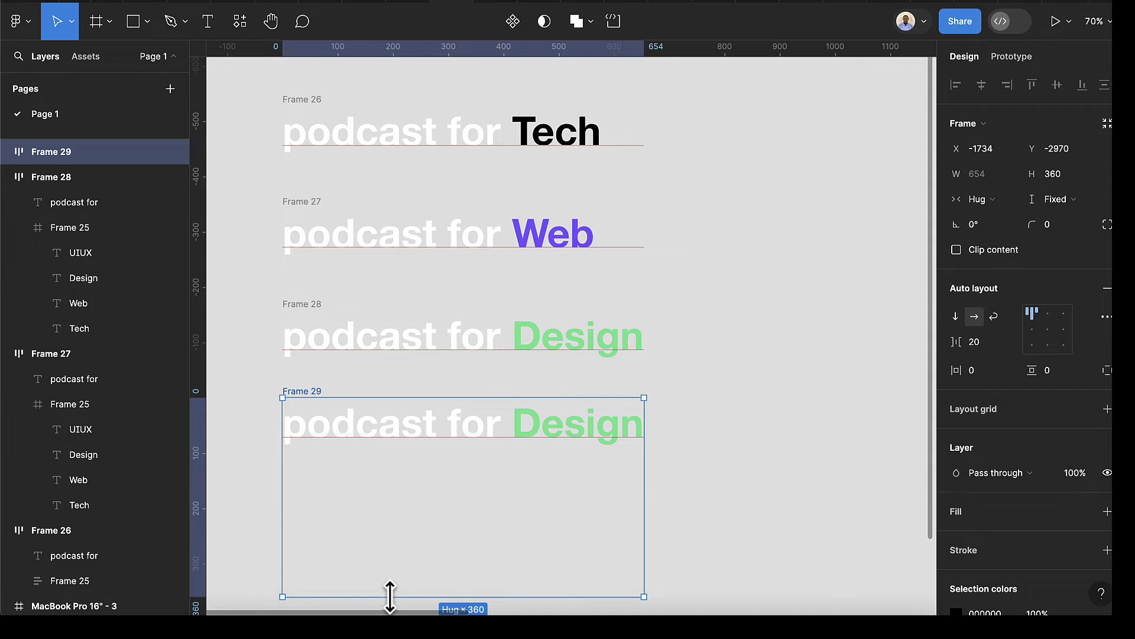
left_click(583, 435)
left_click_drag(581, 451, 589, 558)
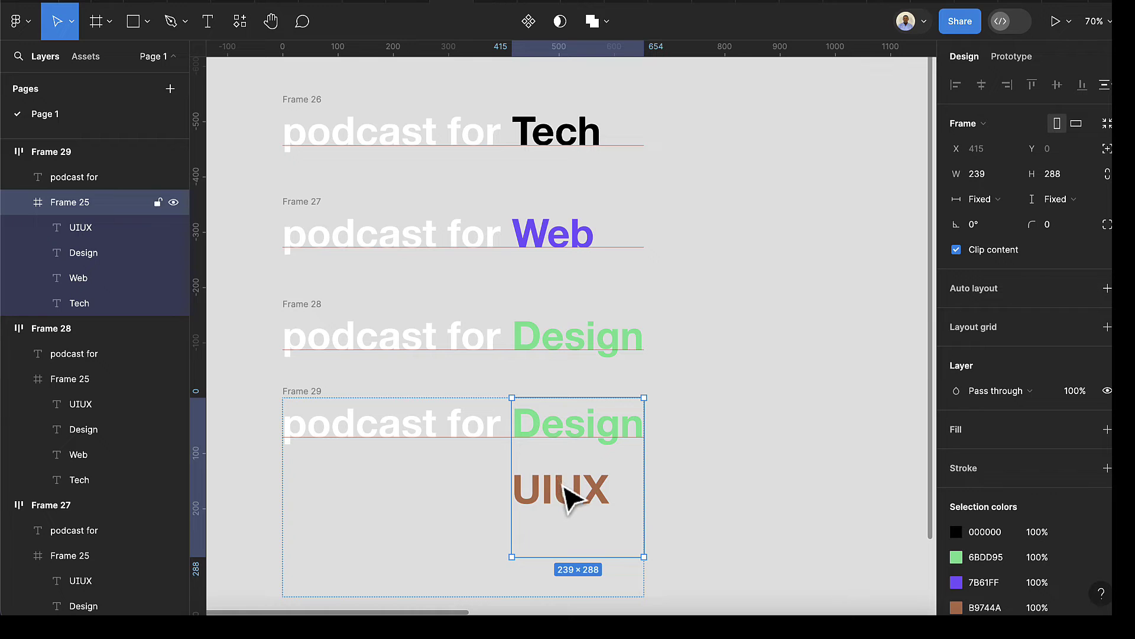
Nudge UIUX and Design up so UIUX shows, then shrink Frame 29 to one line.
left_click(569, 495)
left_click(566, 430, "shift")
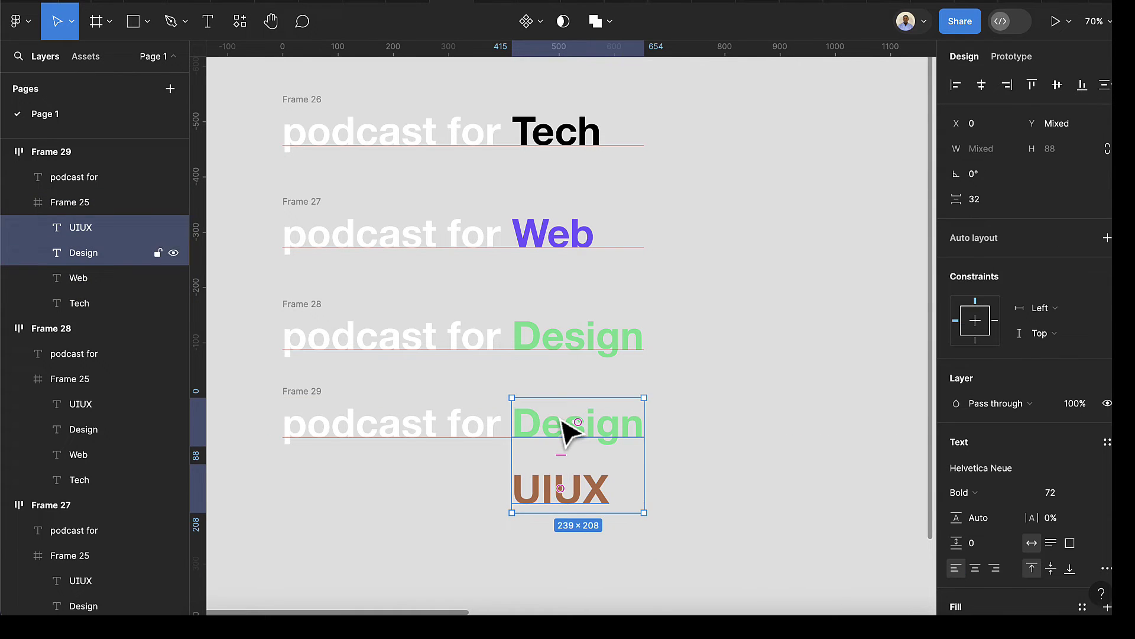
key("shift+Up")
key("shift+Up")
key("shift+Up")
key("shift+Up")
key("shift+Up")
key("shift+Up")
key("shift+Up")
key("shift+Up")
key("shift+Up")
key("shift+Up")
key("shift+Up")
key("shift+Up")
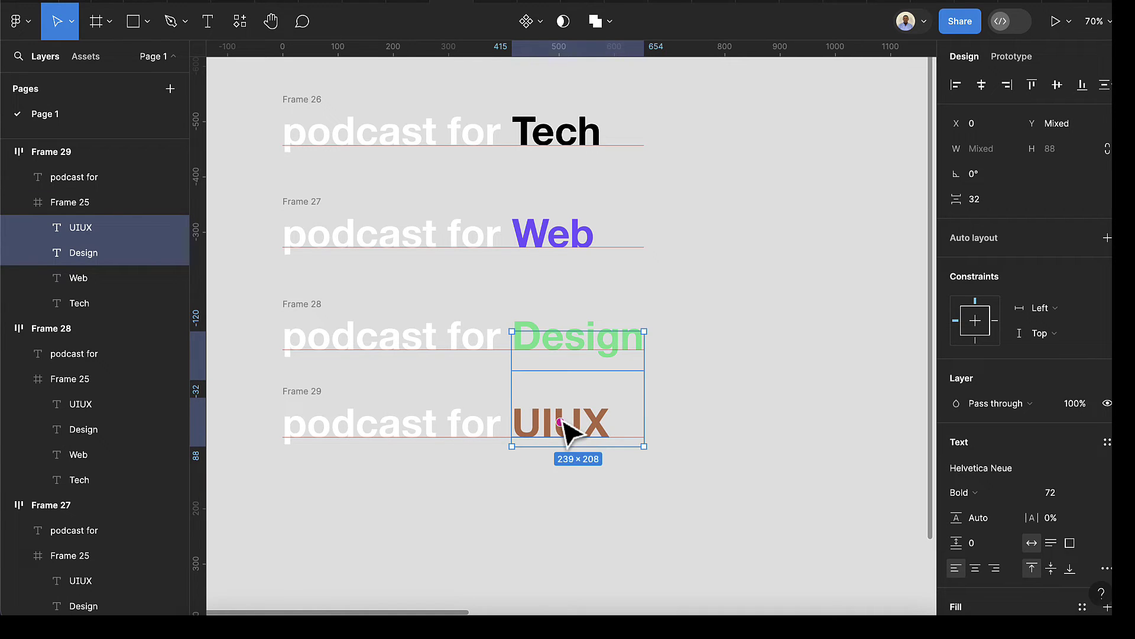
scroll(565, 429, "down", 2)
left_click(344, 396)
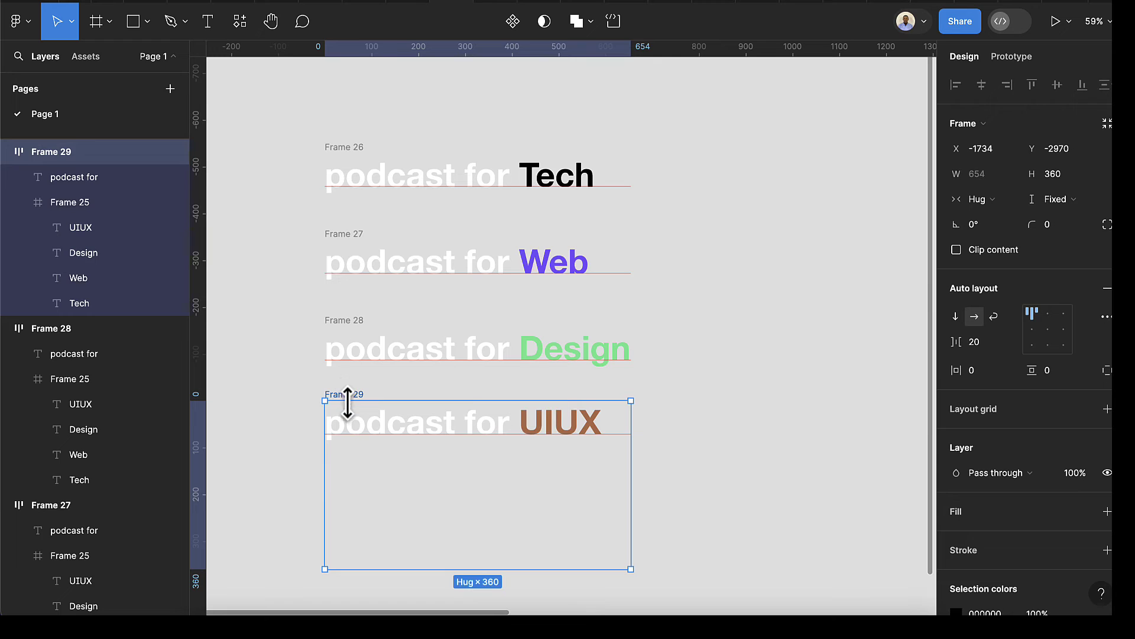
left_click_drag(463, 522, 476, 447)
scroll(408, 278, "down", 1)
left_click(261, 185)
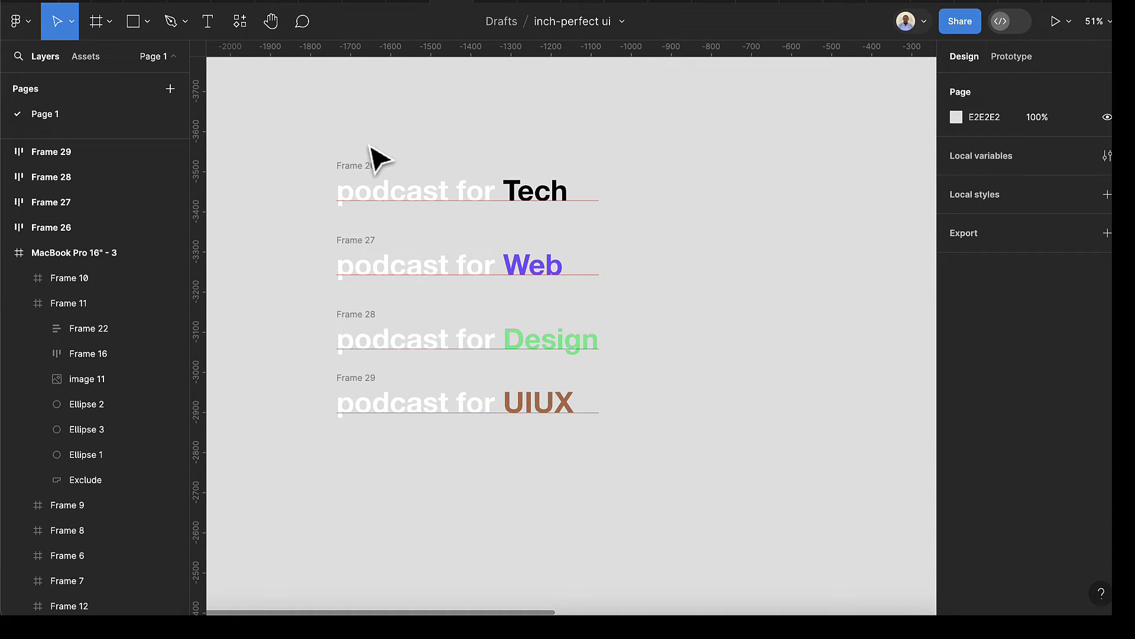
Check each heading's word-frame crop and resize the UIUX word frame to 88 high.
left_click(535, 206)
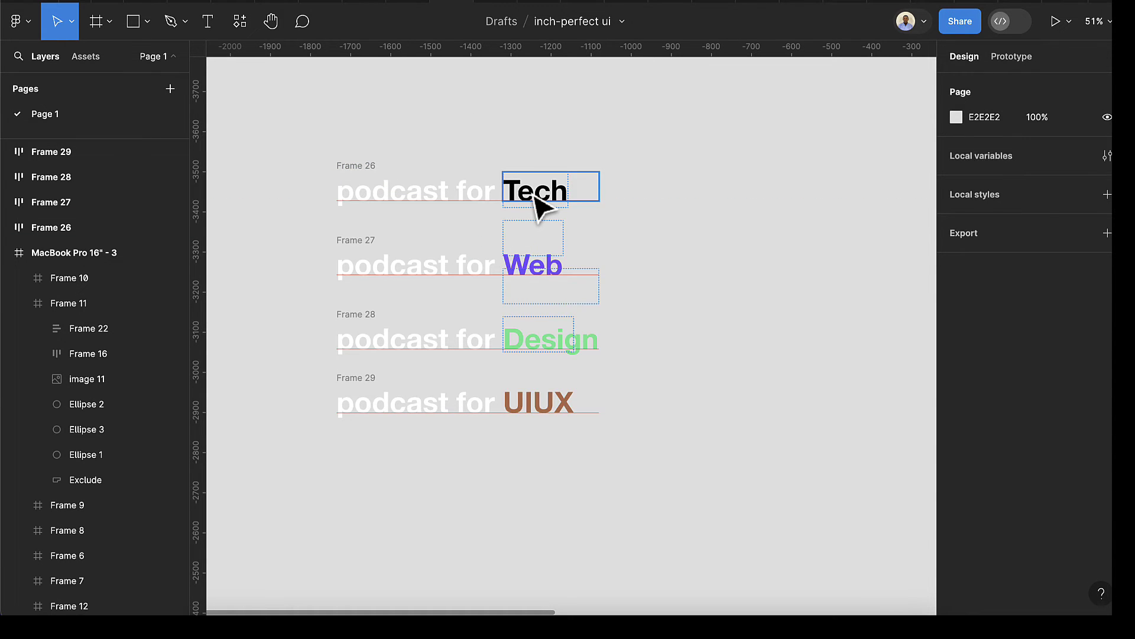
left_click(535, 267)
left_click(540, 338)
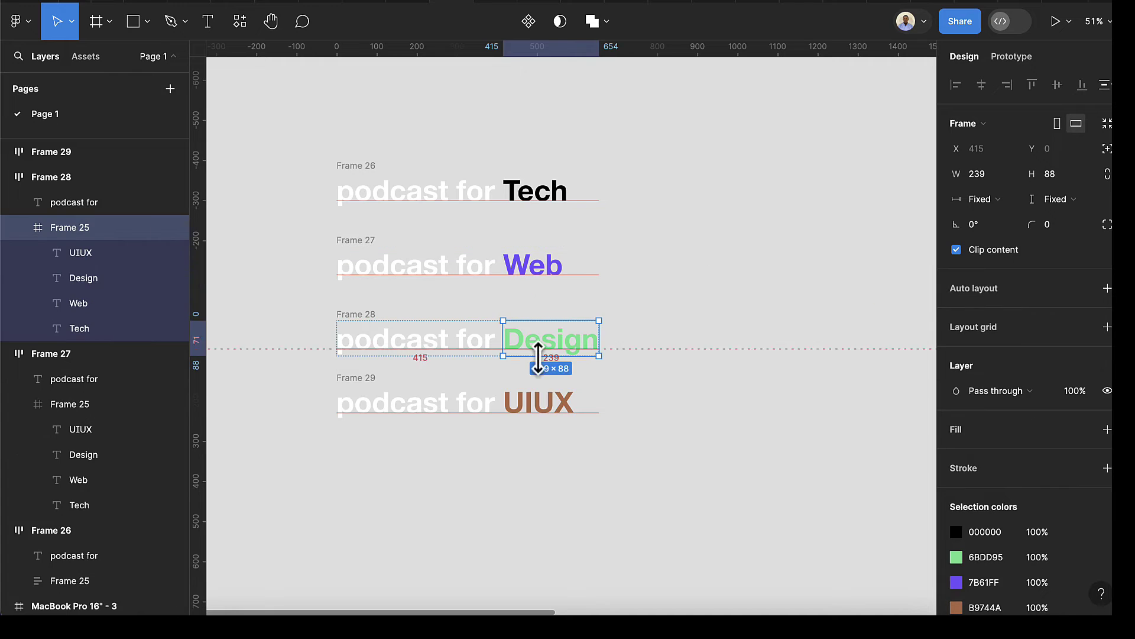
left_click(547, 399)
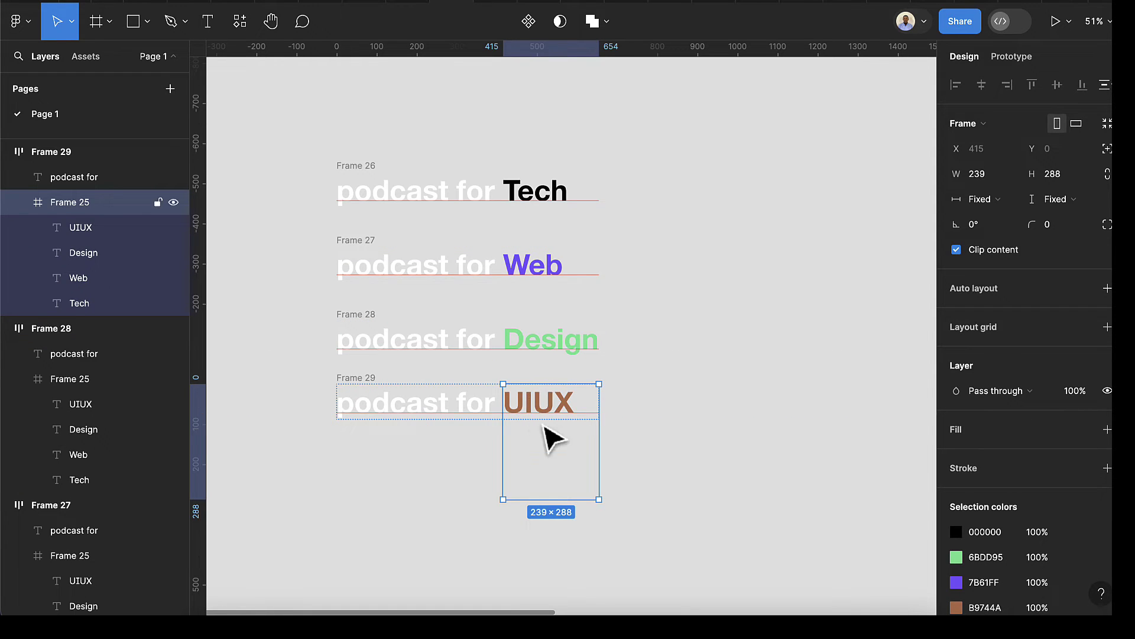
left_click_drag(547, 494, 545, 421)
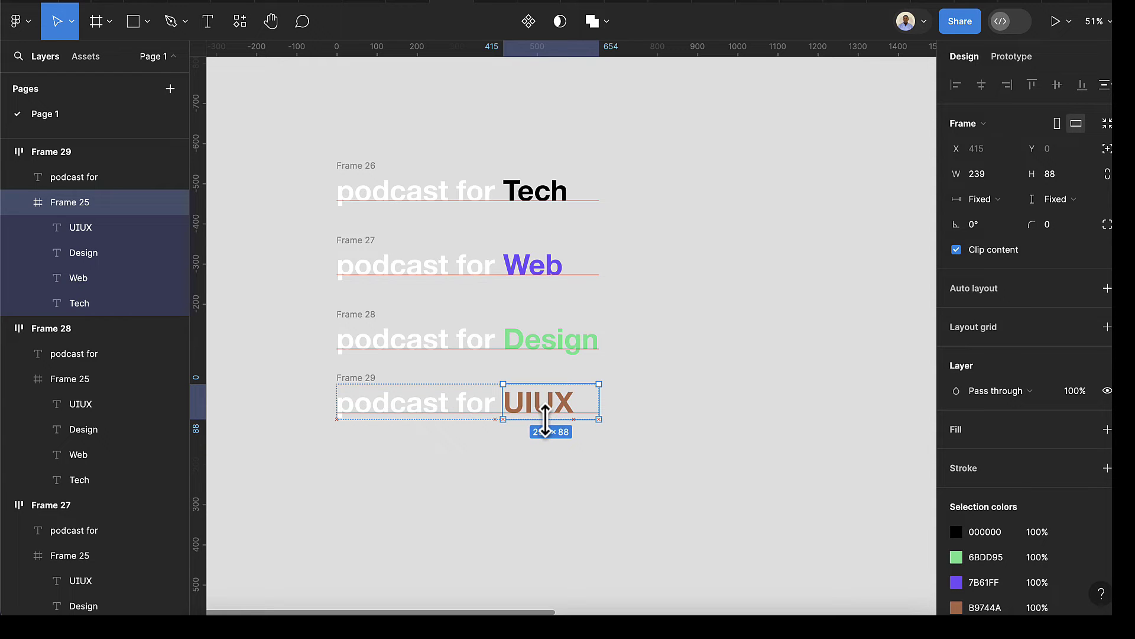
left_click(514, 491)
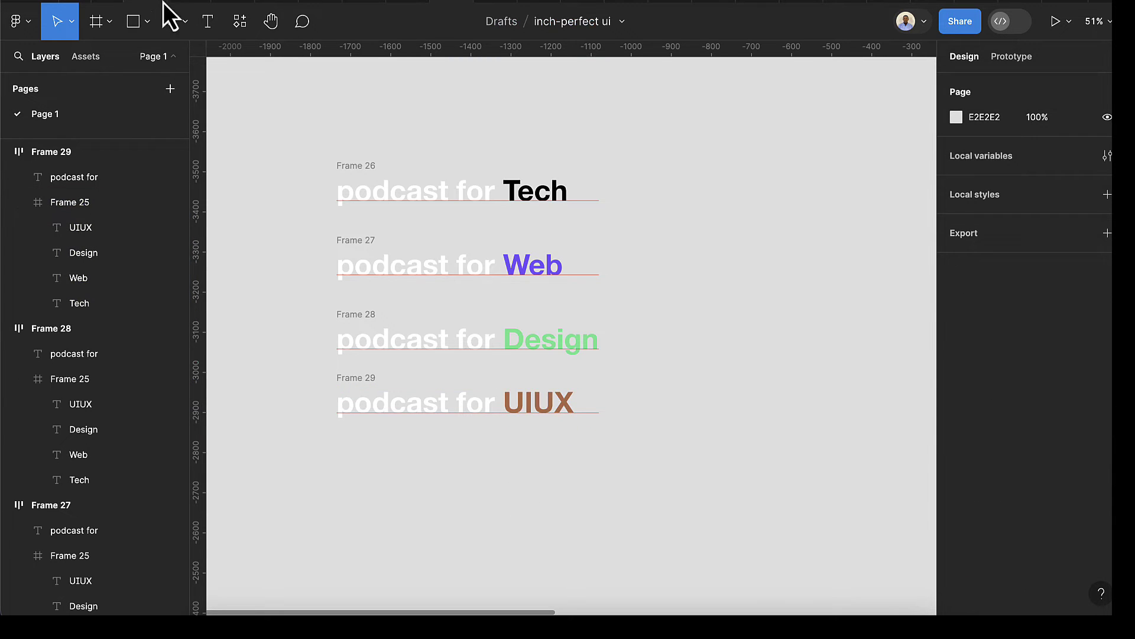
Combine the four heading frames into a component set, Component 1.
left_click_drag(294, 108, 631, 469)
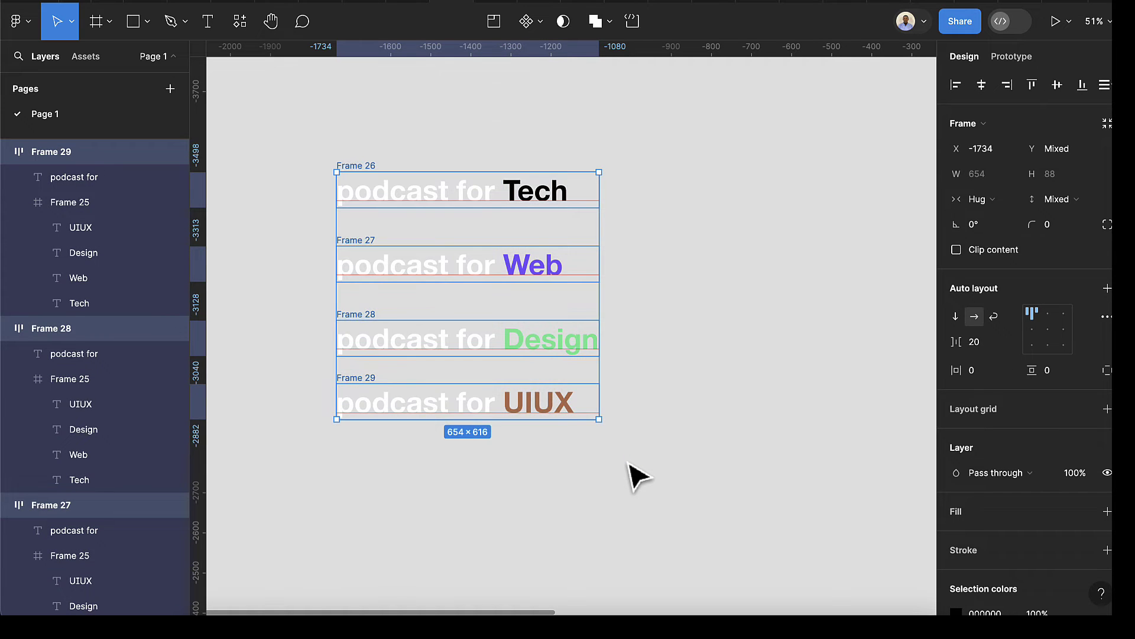
left_click(540, 24)
left_click(540, 96)
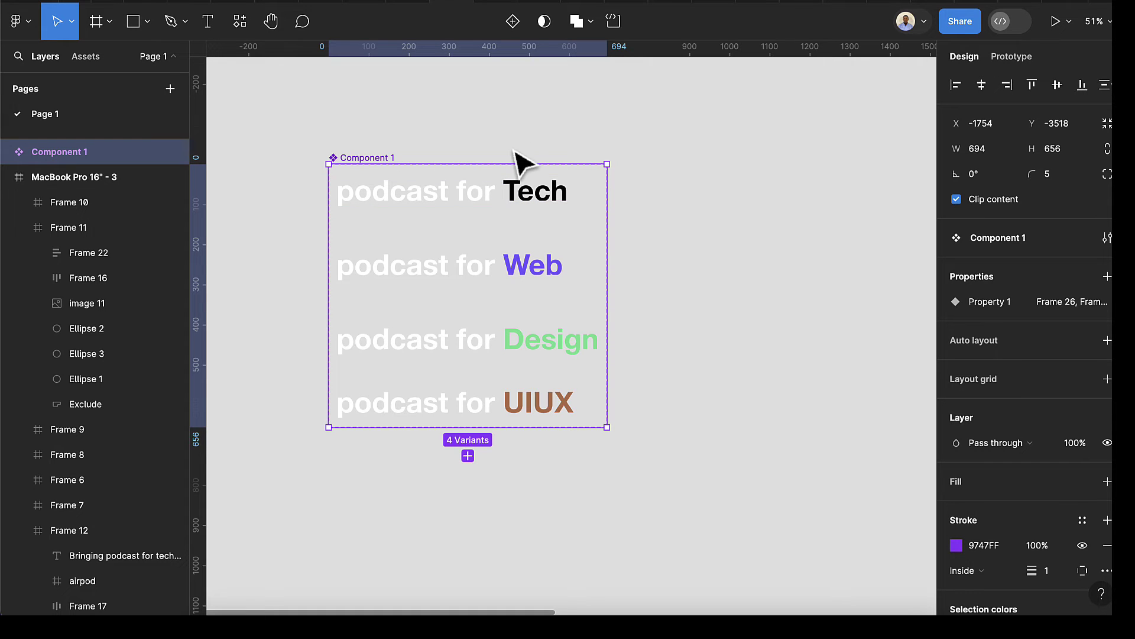
left_click(508, 210)
scroll(467, 207, "up", 2)
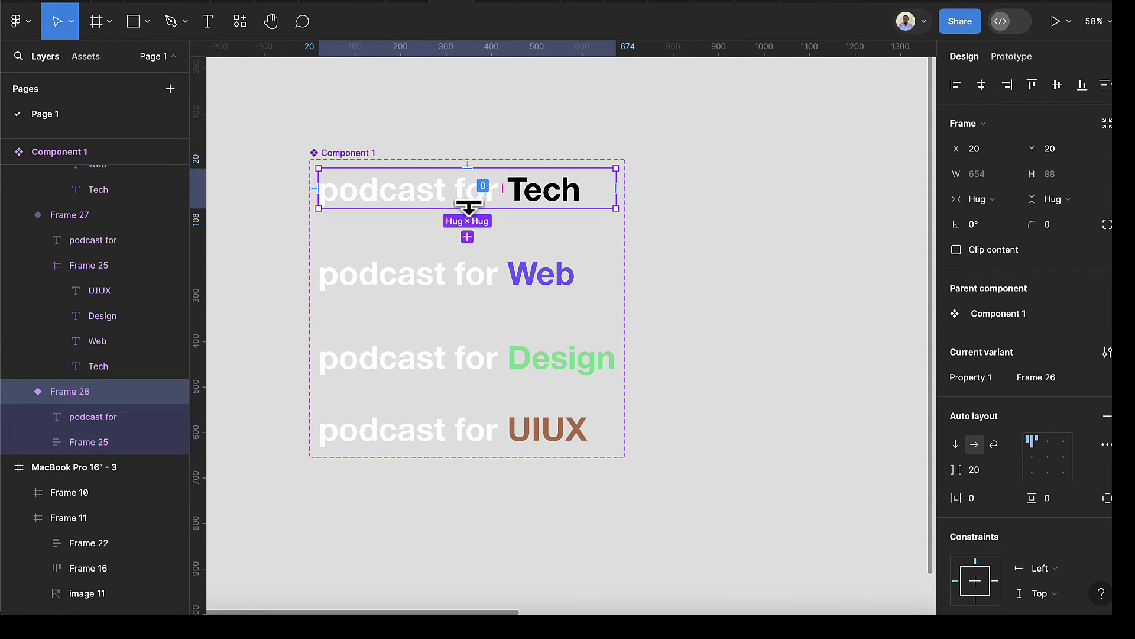
Add prototype connections looping the variants Tech→Web→Design→UIUX→Tech with Smart animate.
left_click(1024, 63)
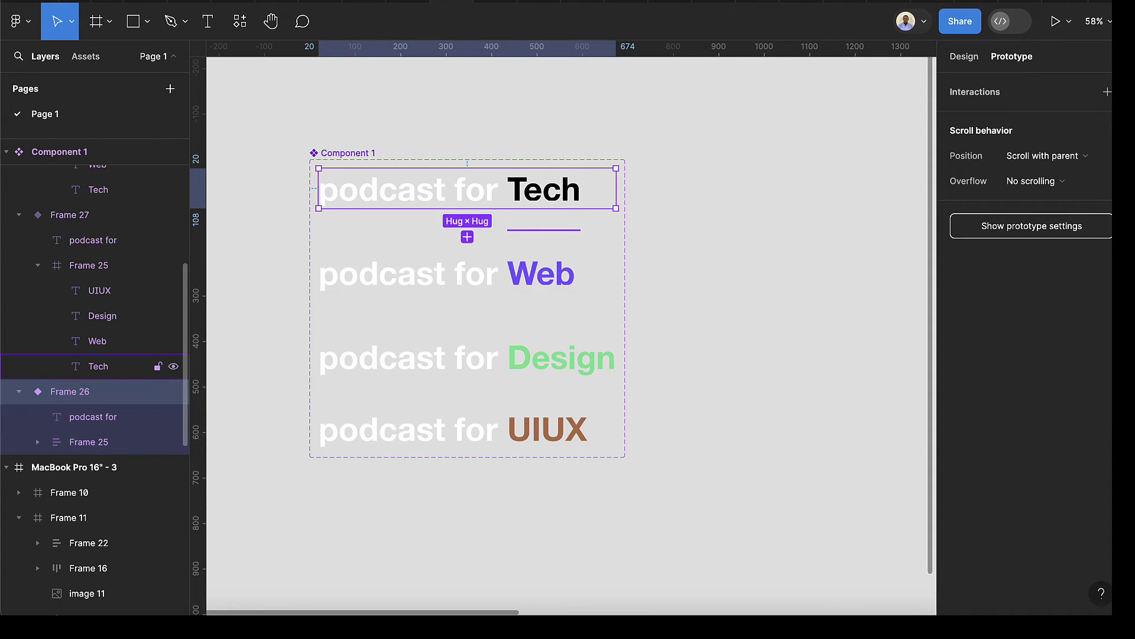
mouse_move(469, 214)
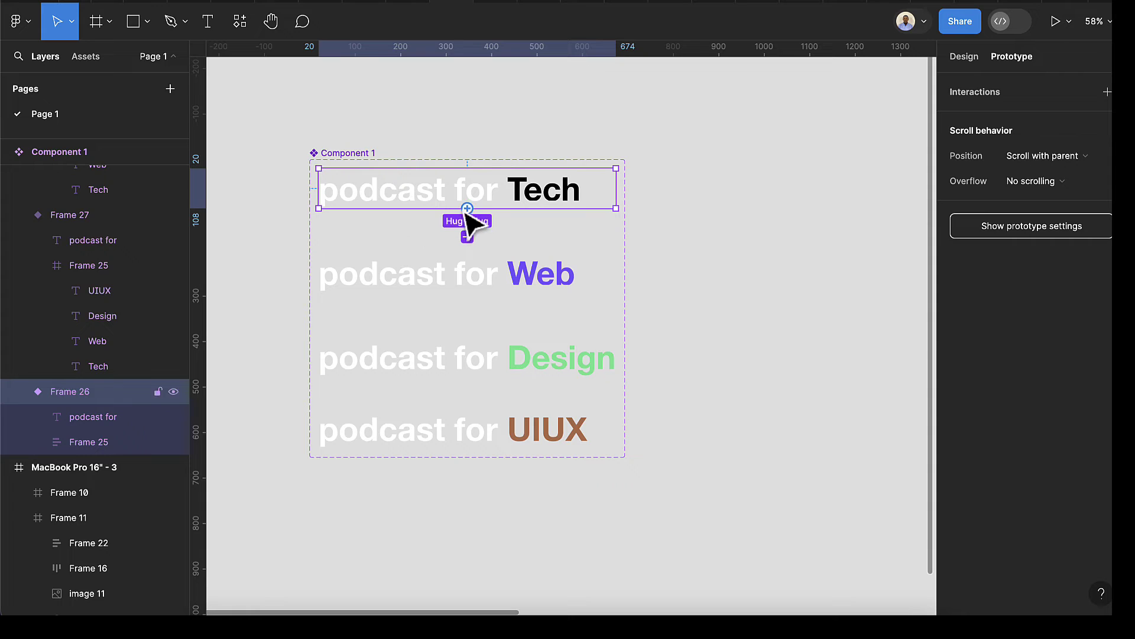
left_click_drag(473, 219, 475, 279)
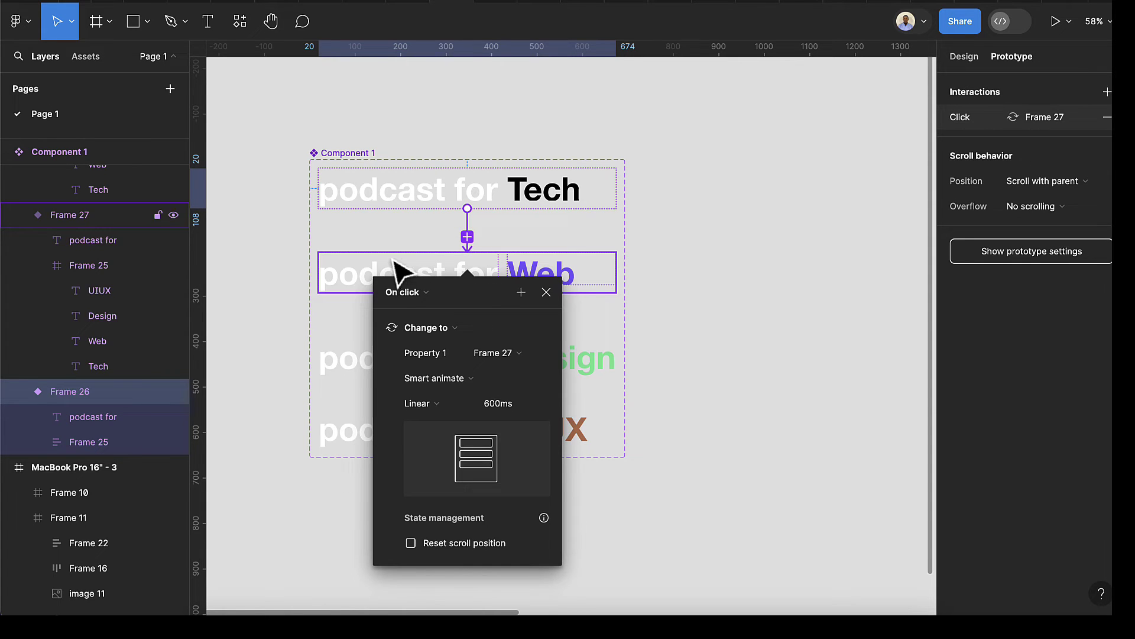
left_click(375, 276)
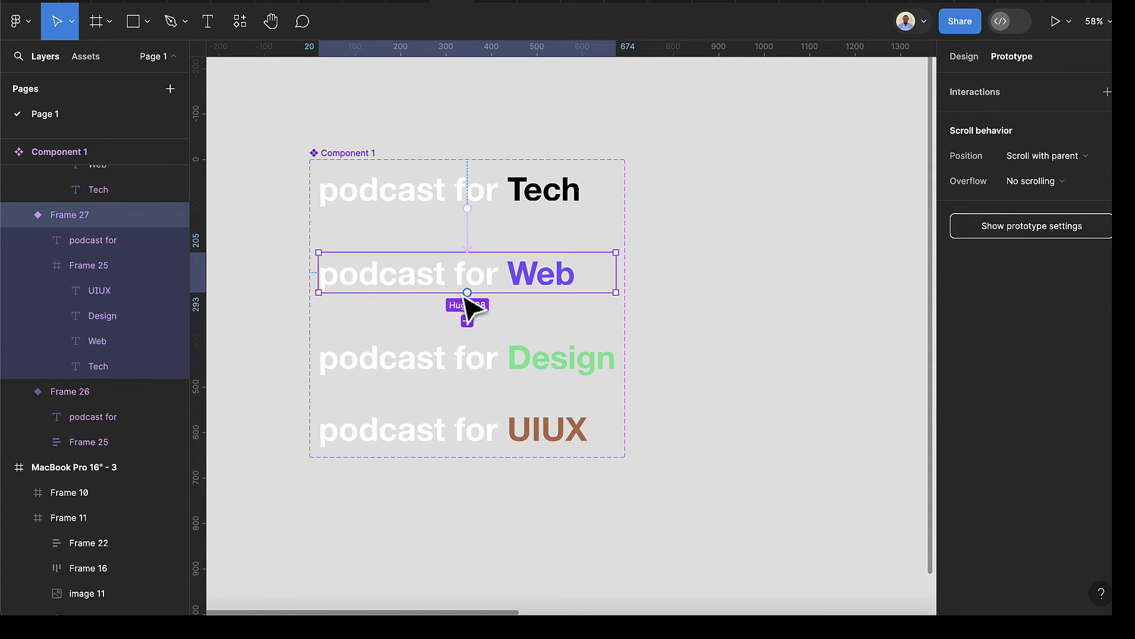
left_click_drag(482, 369, 481, 441)
left_click(367, 377)
left_click(585, 435)
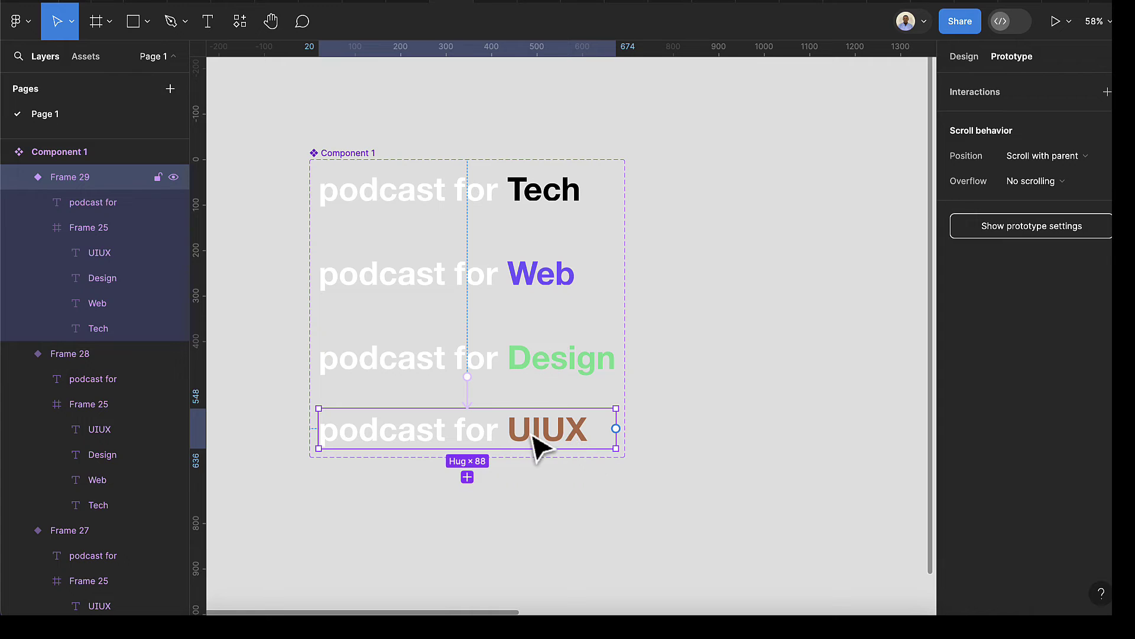
left_click_drag(616, 428, 577, 202)
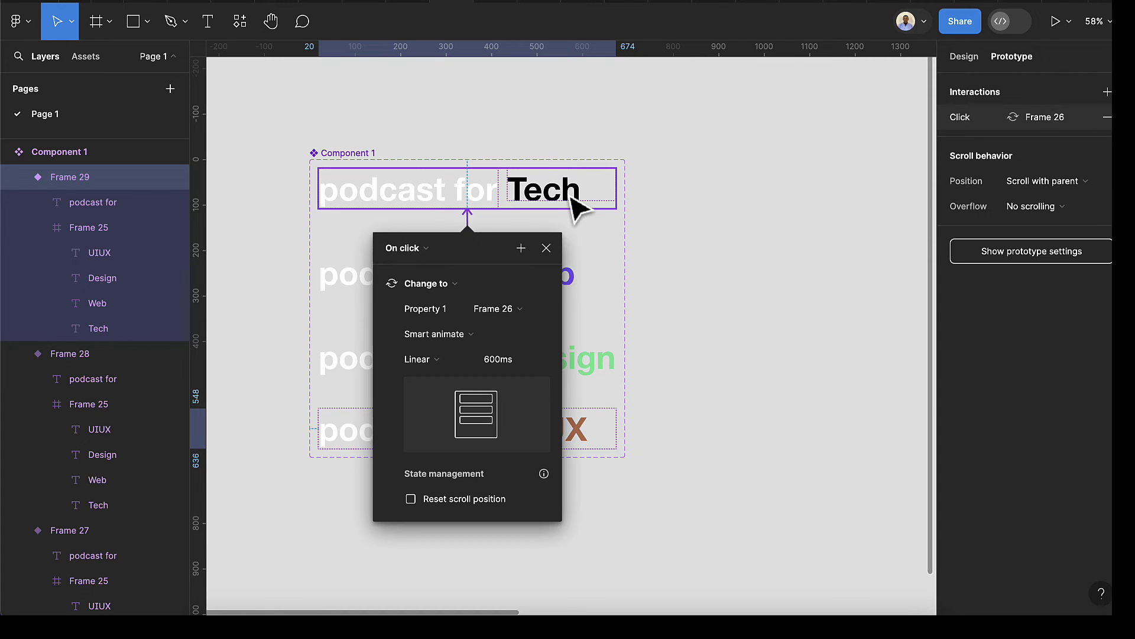
left_click(650, 232)
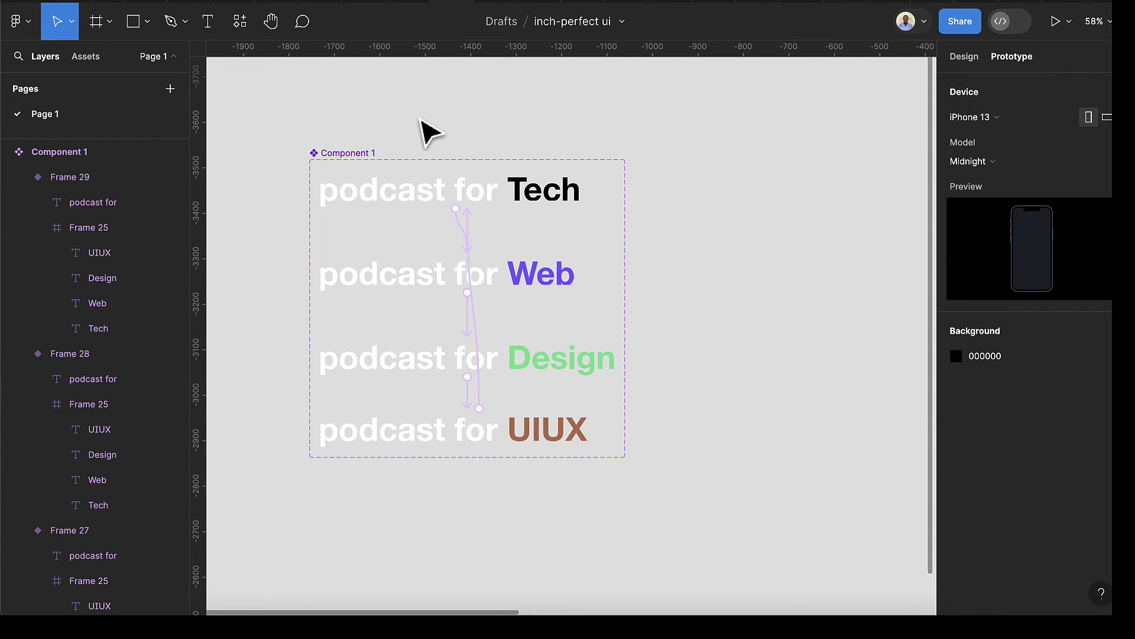
left_click_drag(381, 108, 557, 487)
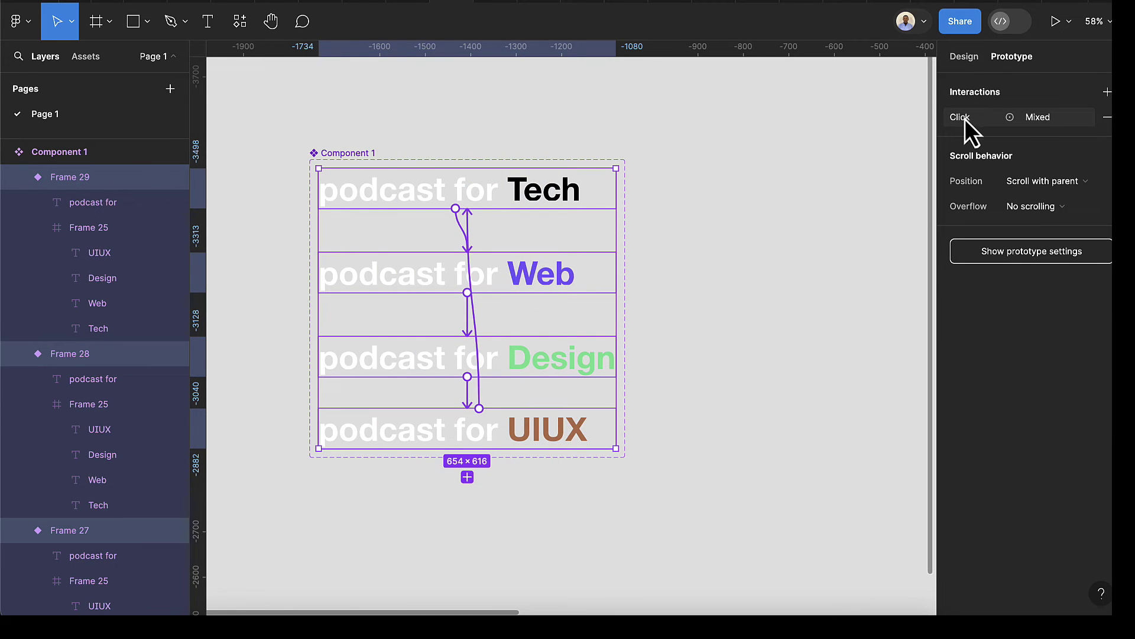
Change all variant interactions to fire After delay 800ms, keeping Smart animate, Linear, 600ms.
left_click(963, 117)
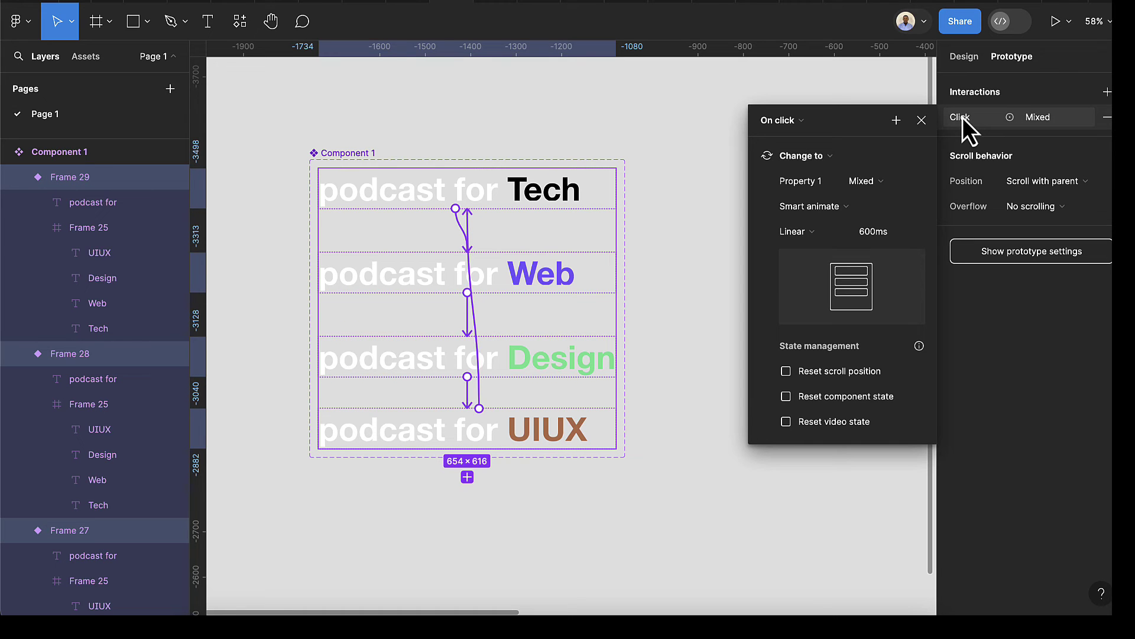
left_click(789, 121)
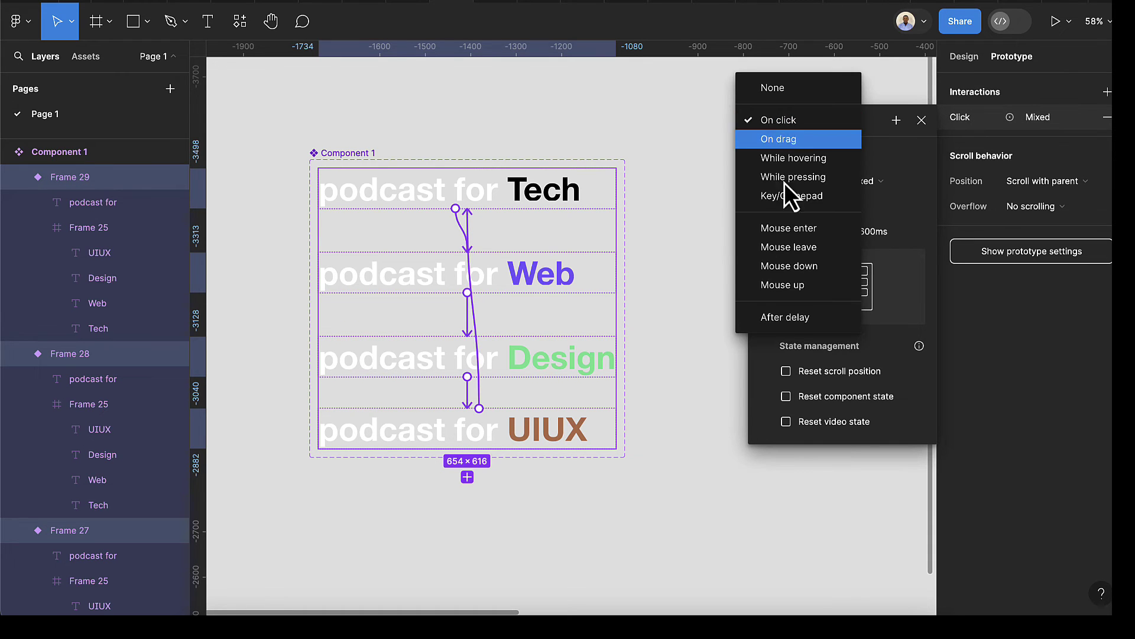
left_click(790, 319)
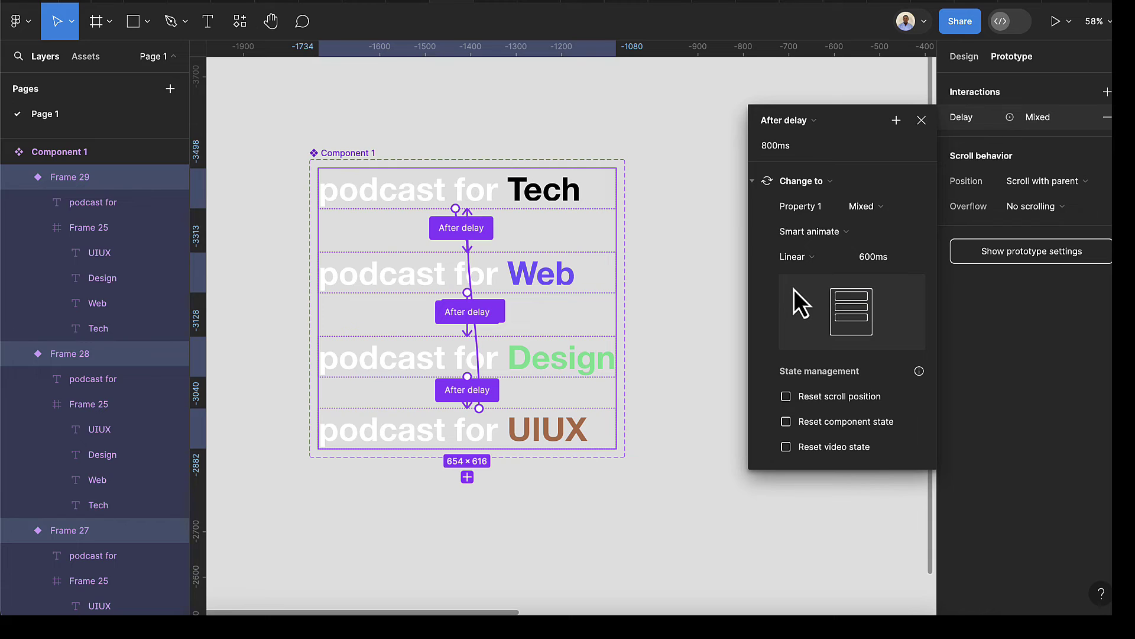
left_click(868, 258)
left_click(822, 259)
left_click(821, 261)
left_click(822, 237)
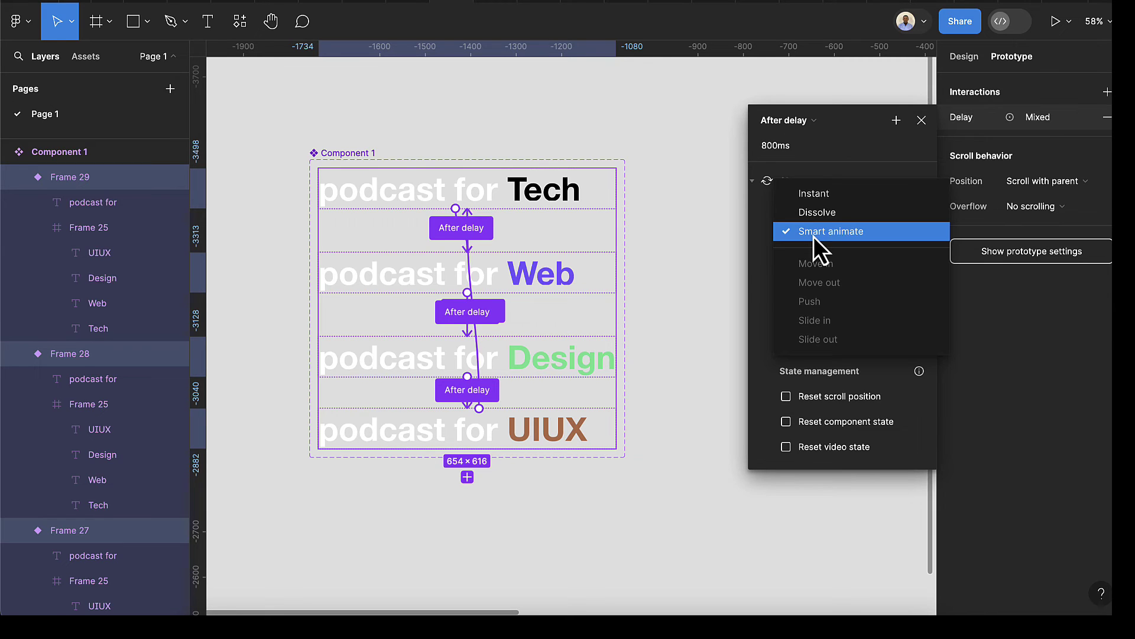
left_click(813, 236)
left_click(712, 290)
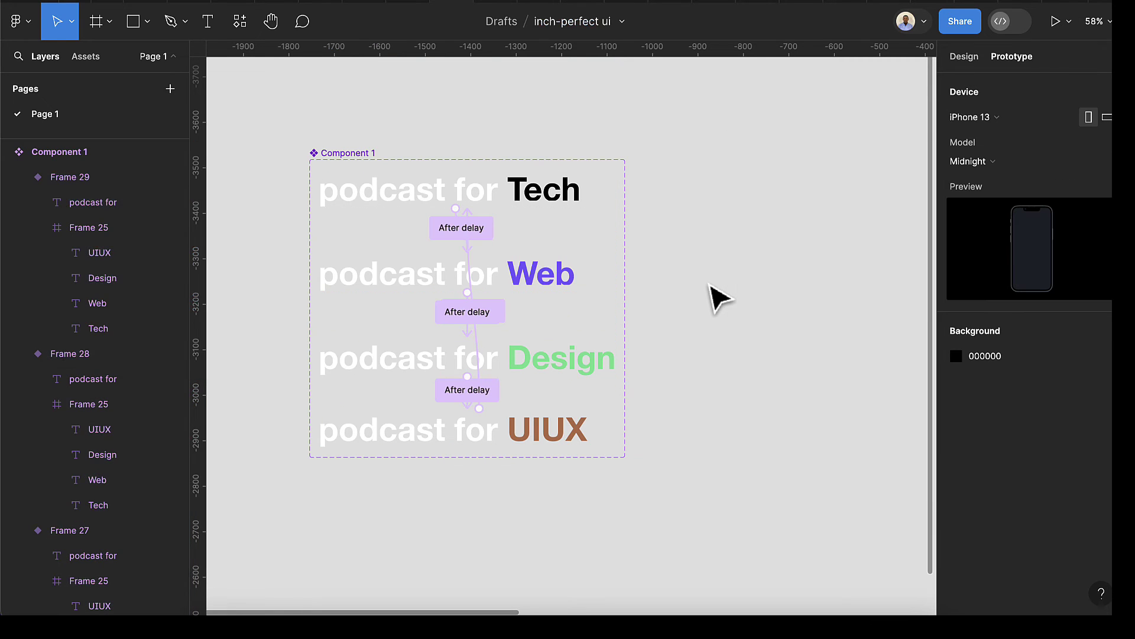
left_click(96, 64)
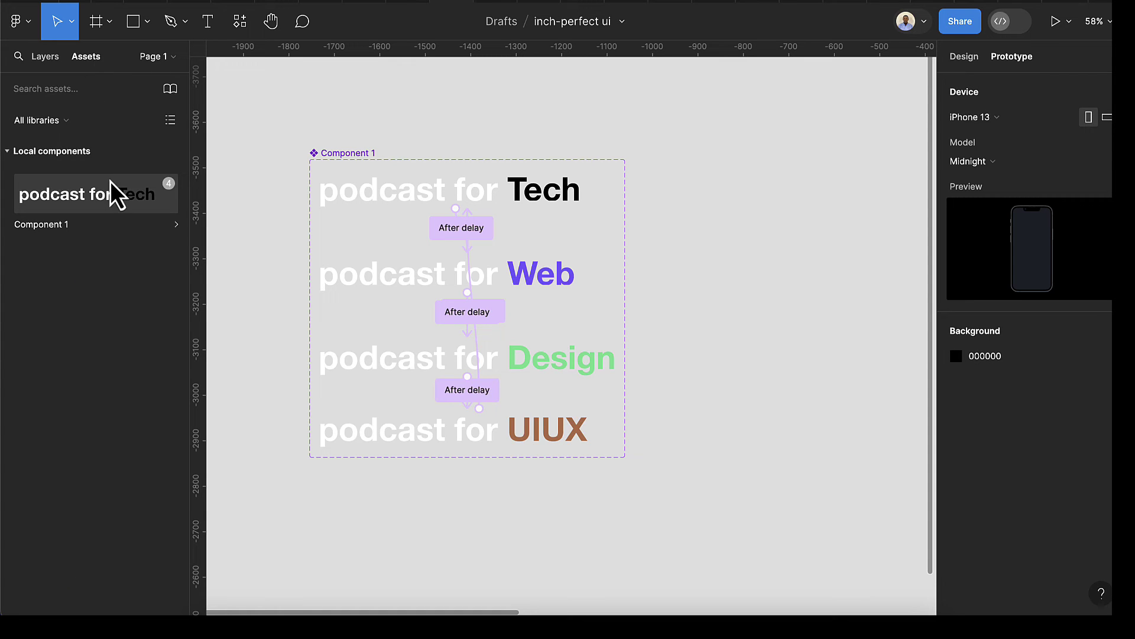
Place a Component 1 instance on the canvas and recolour its Tech word from 000000 to FFFFFF.
left_click_drag(57, 202, 702, 135)
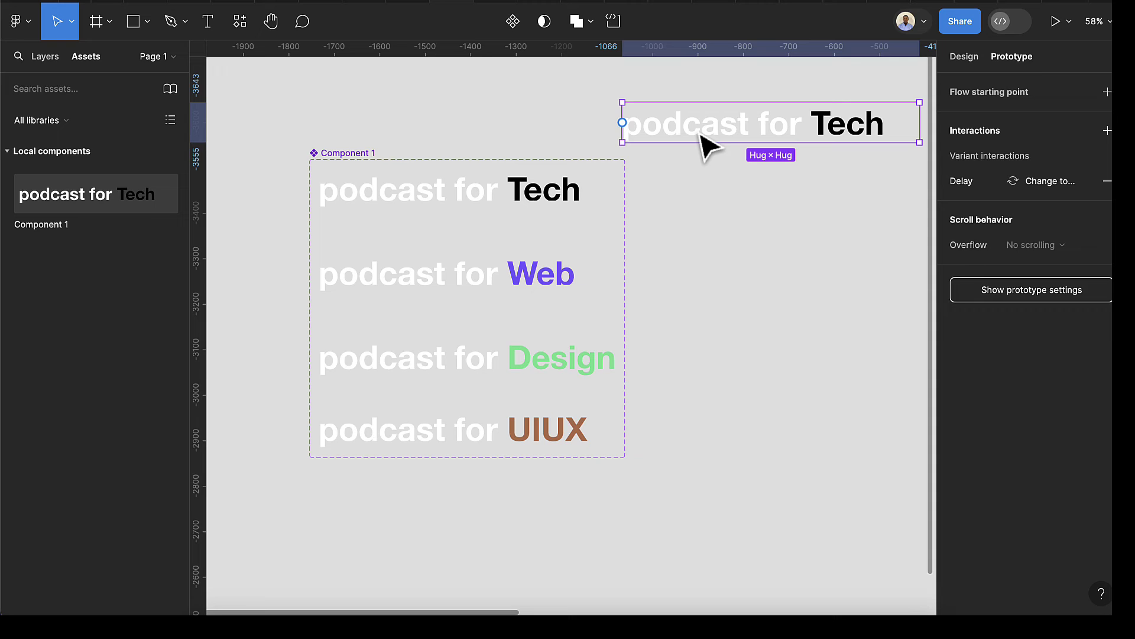
double_click(536, 197)
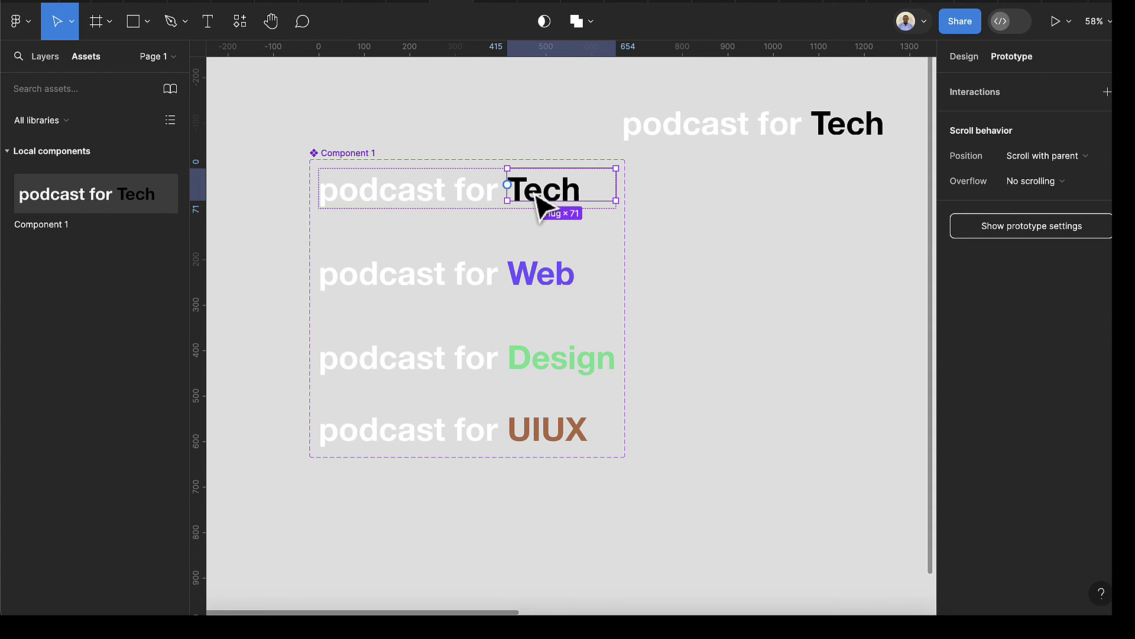
left_click(962, 62)
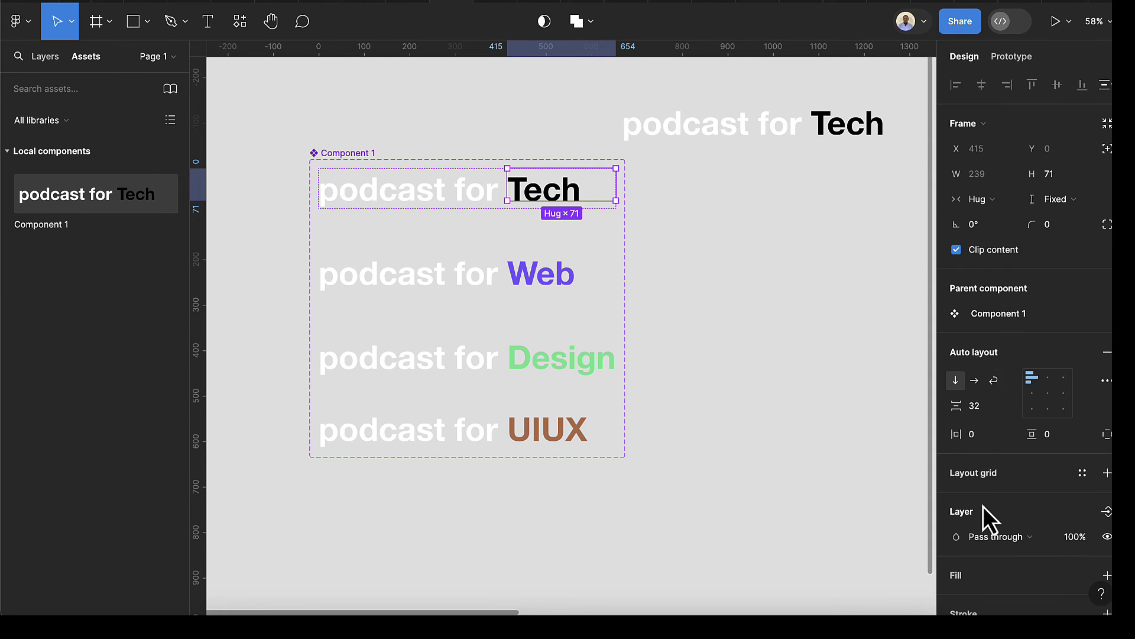
scroll(985, 508, "down", 3)
left_click(956, 542)
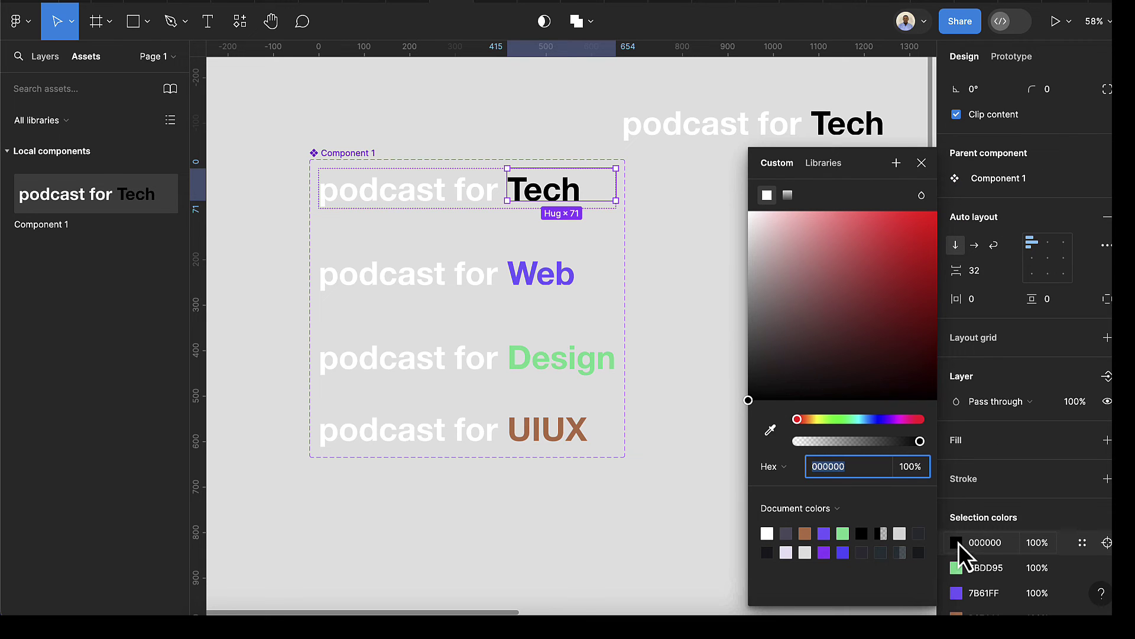
left_click_drag(758, 331, 748, 211)
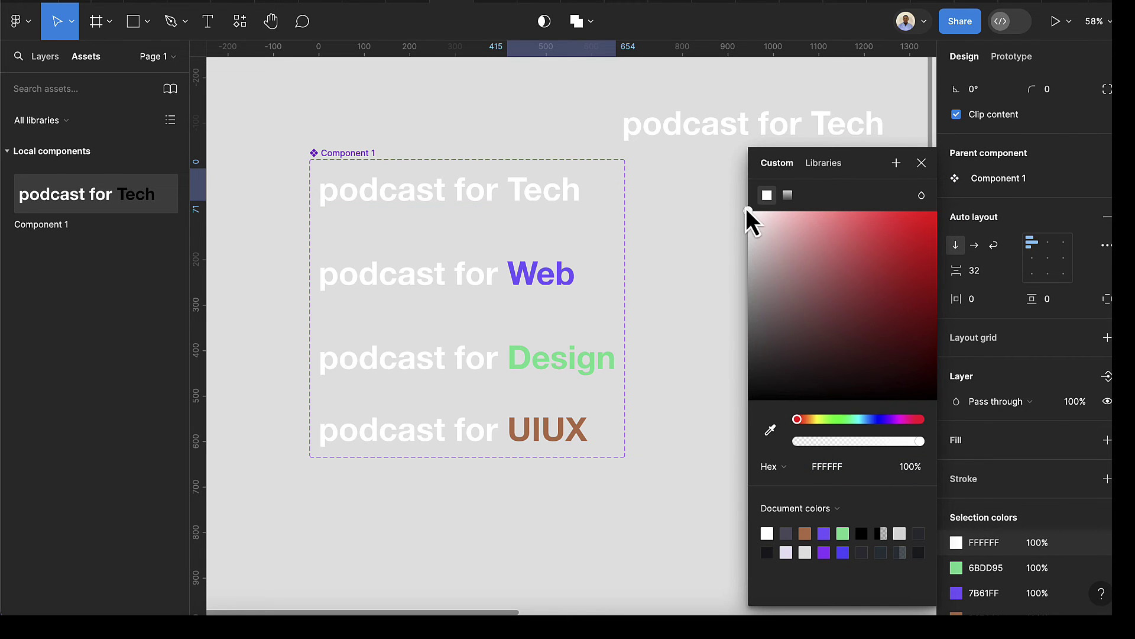
left_click(921, 162)
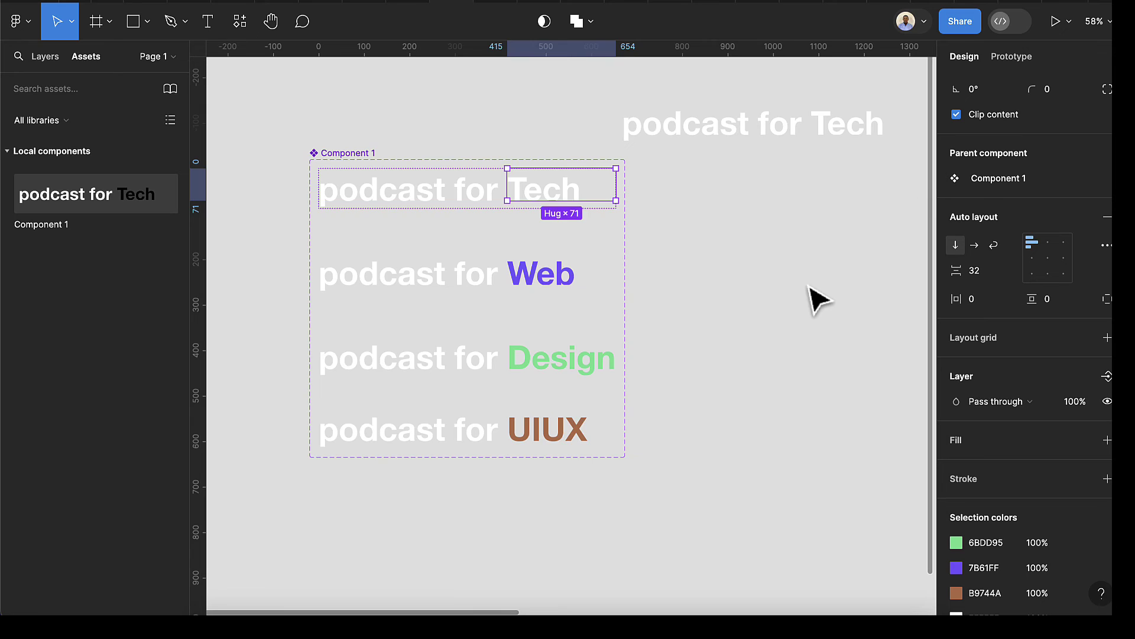
scroll(816, 298, "down", 5)
scroll(816, 298, "right", 4)
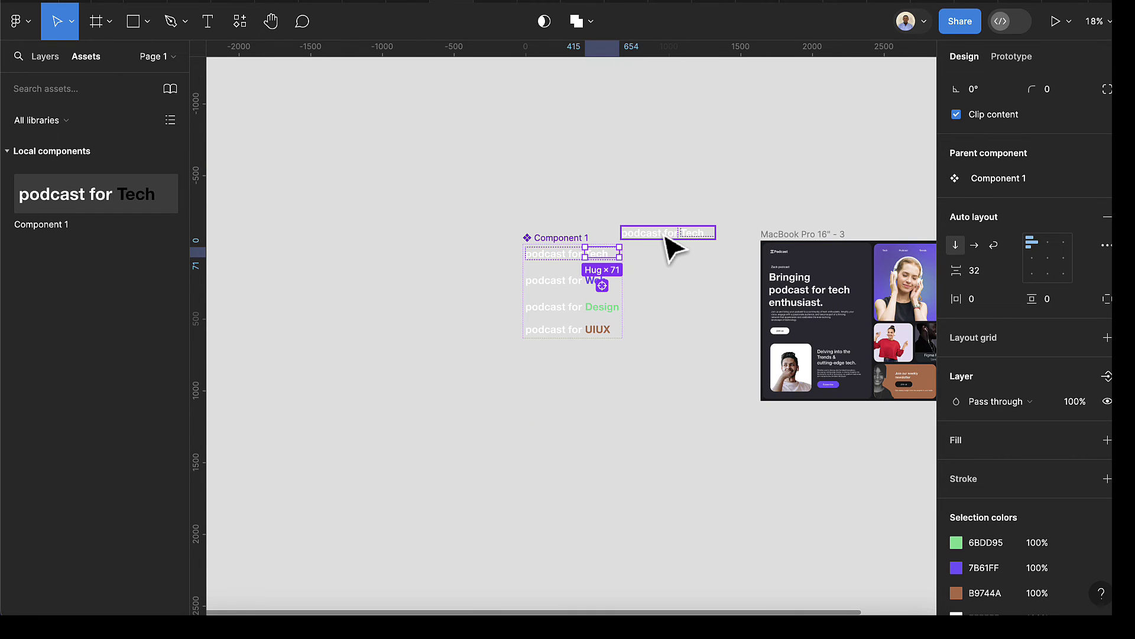
Move the podcast for Tech instance and the original heading out of the laptop mockup.
left_click_drag(668, 237, 728, 185)
scroll(733, 201, "right", 4)
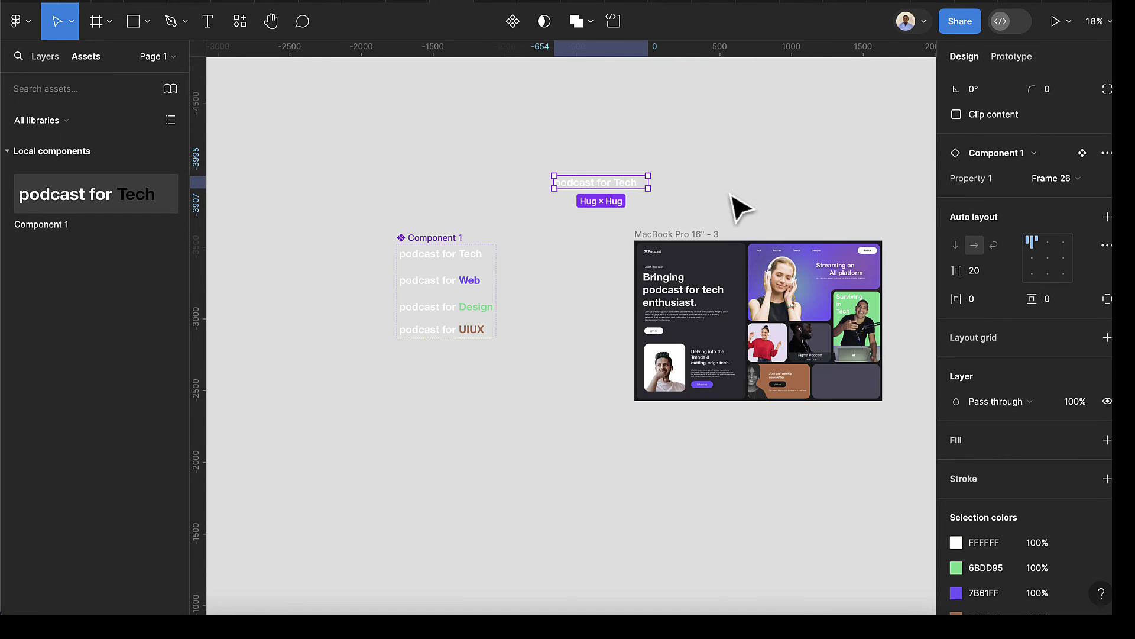
left_click(665, 298)
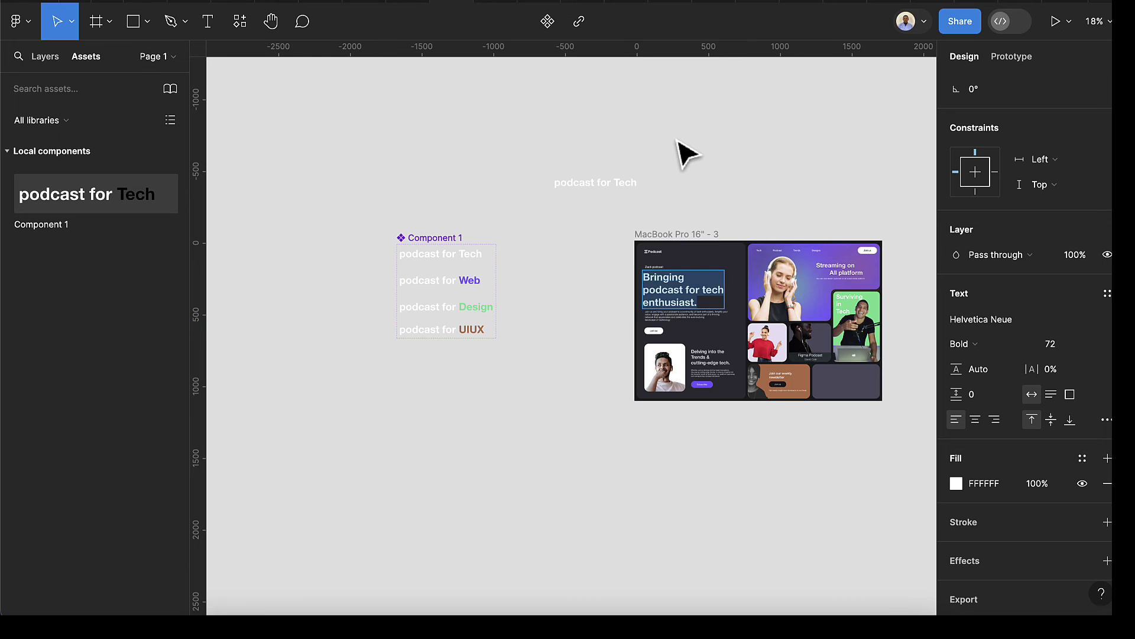
left_click_drag(683, 306, 729, 172)
scroll(729, 173, "up", 3)
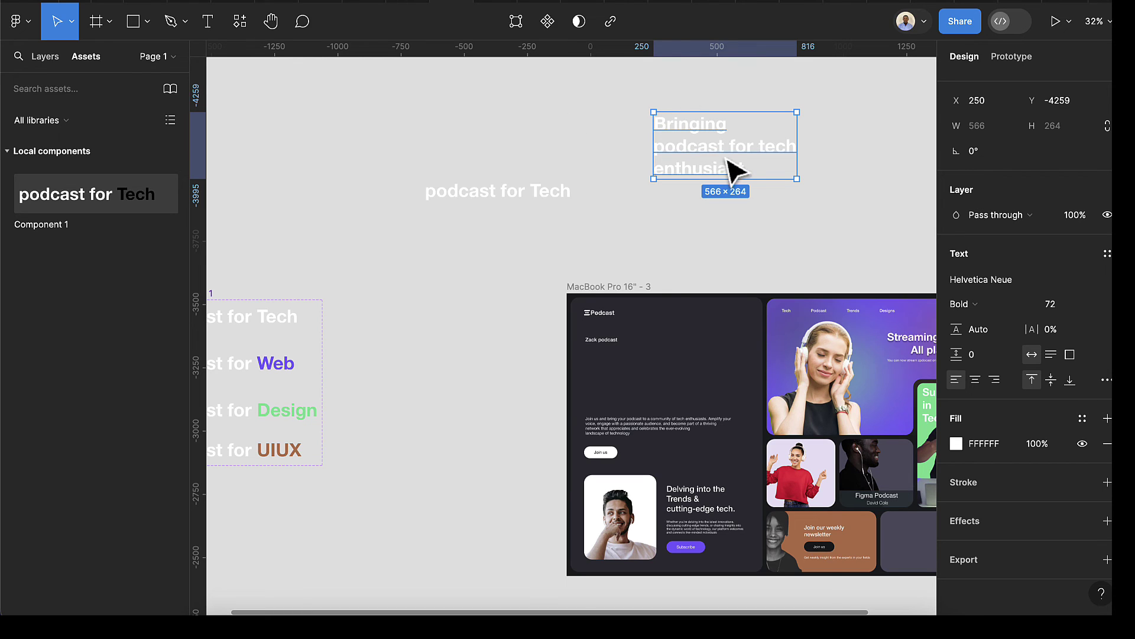
Copy the word 'Bringing' from the heading into a new text layer.
double_click(697, 121)
left_click(732, 126)
left_click_drag(732, 127, 618, 123)
key("ctrl+c")
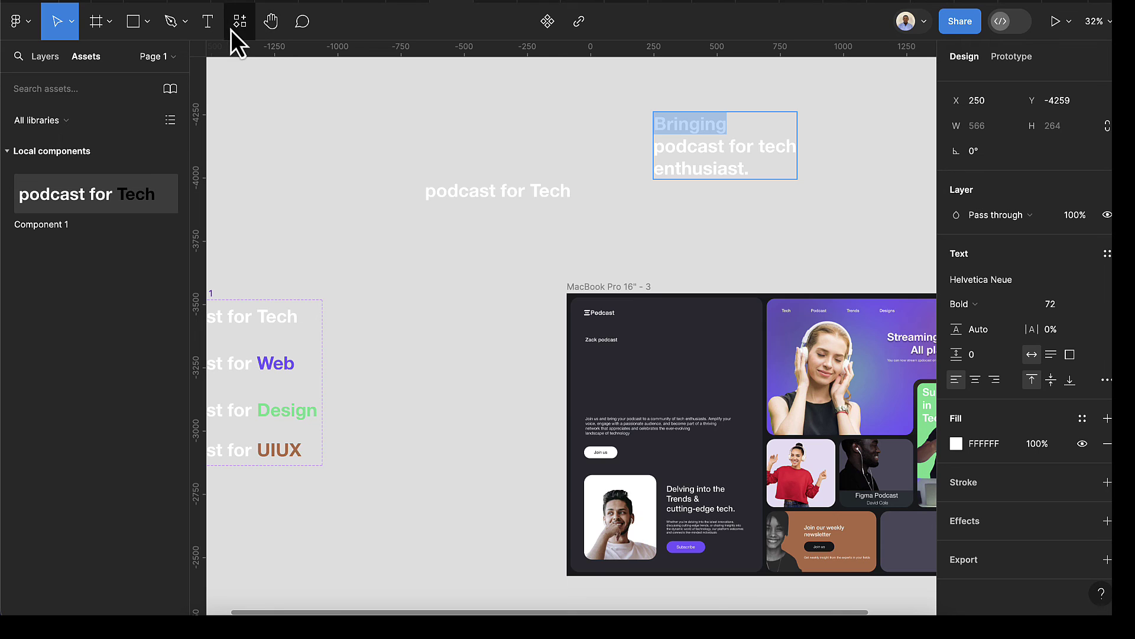
left_click(210, 27)
left_click(396, 318)
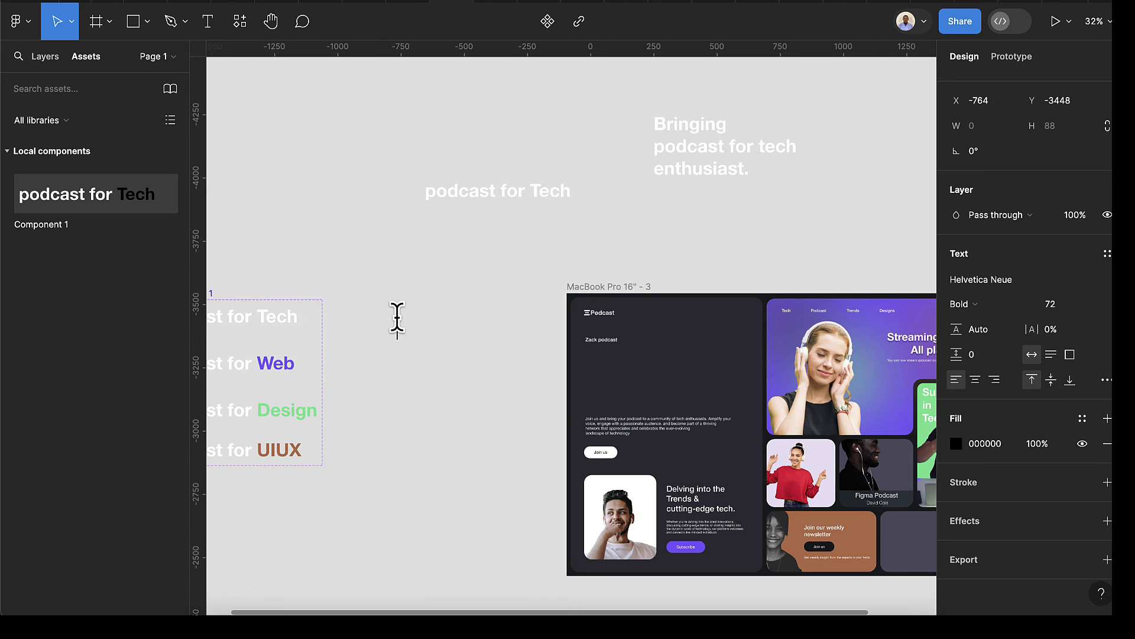
key("ctrl+v")
key("Escape")
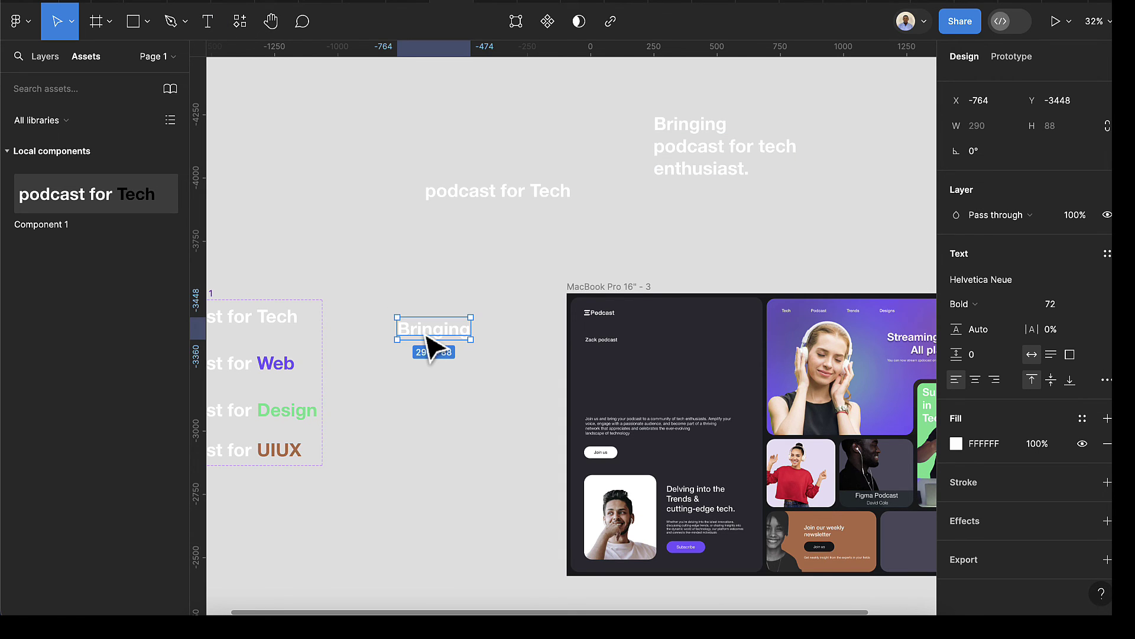
Duplicate the Bringing layer and replace the copy's text with 'enthusiast.'.
left_click_drag(431, 346, 443, 380)
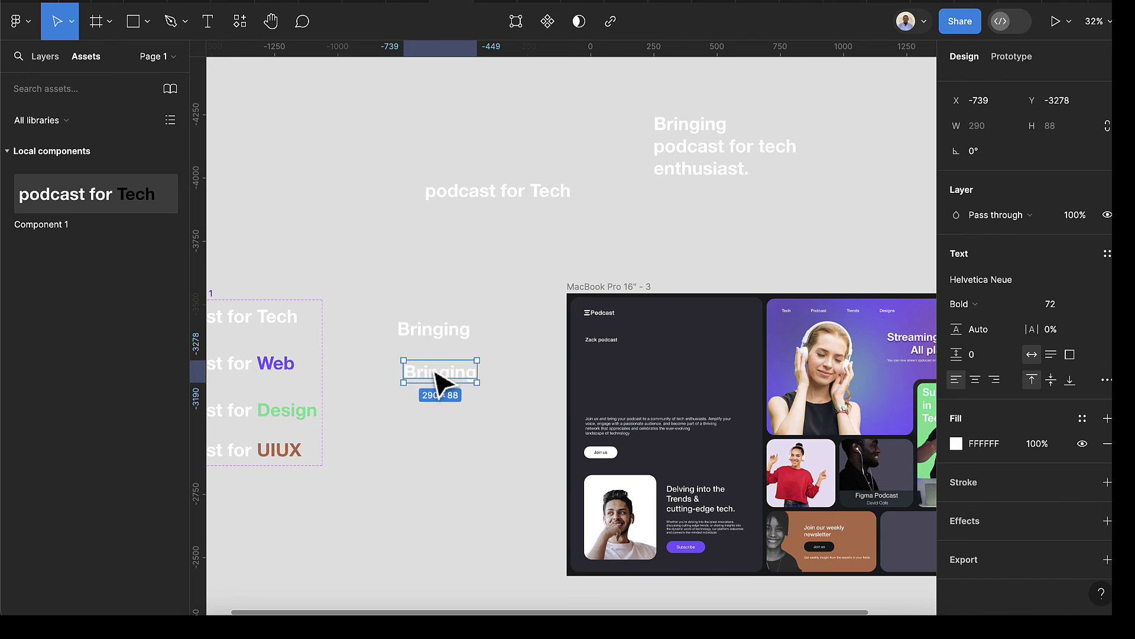
double_click(680, 172)
double_click(698, 170)
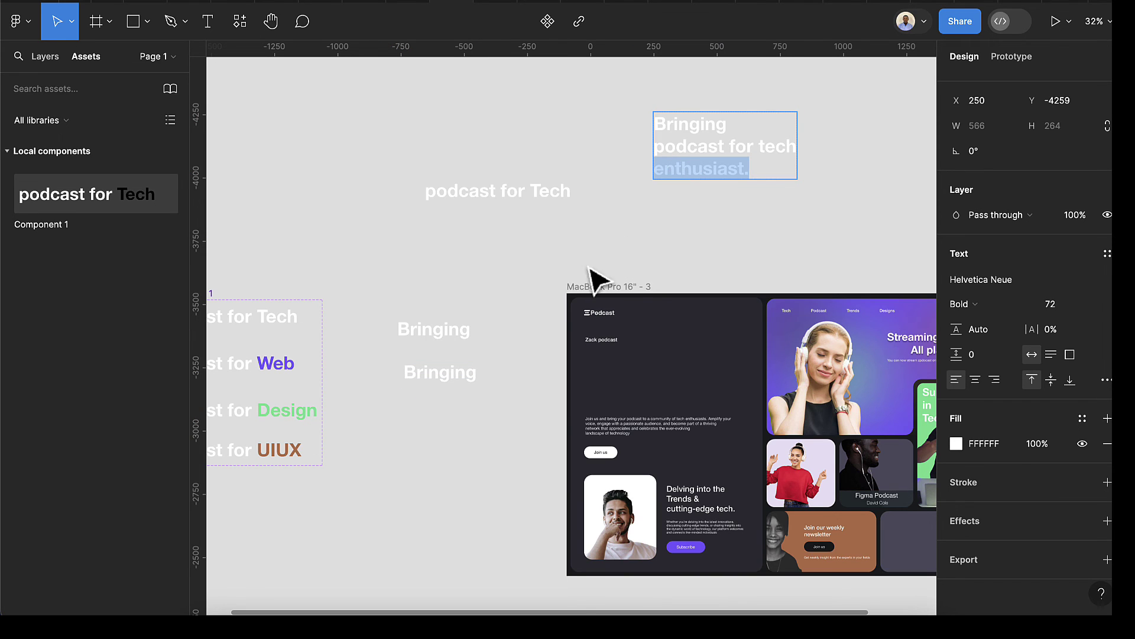
left_click(425, 377)
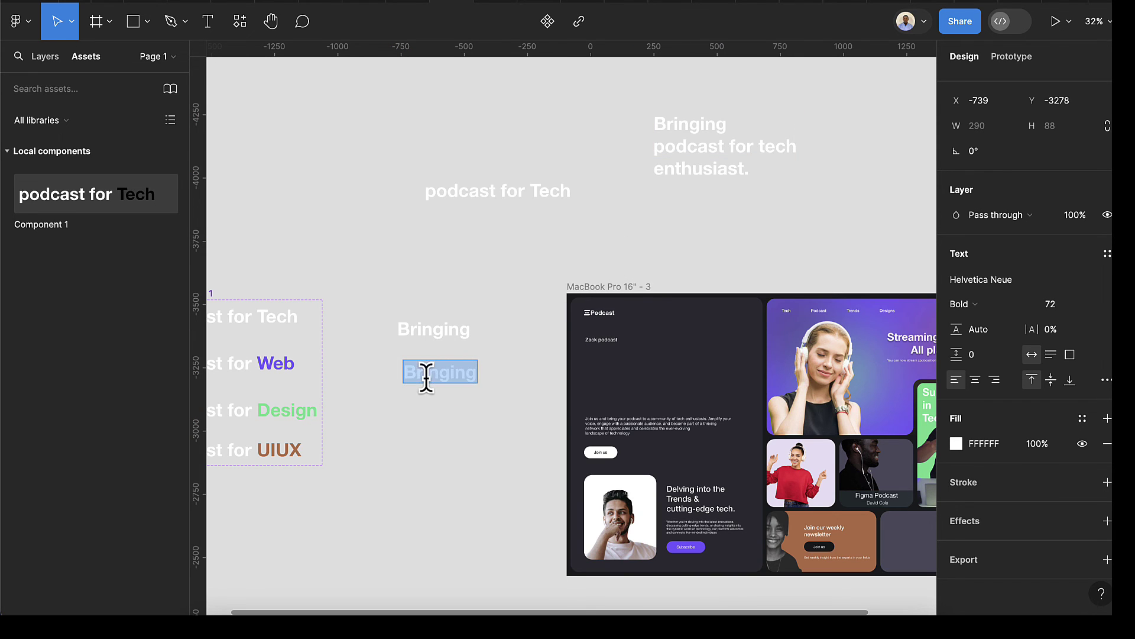
key("ctrl+v")
left_click(539, 264)
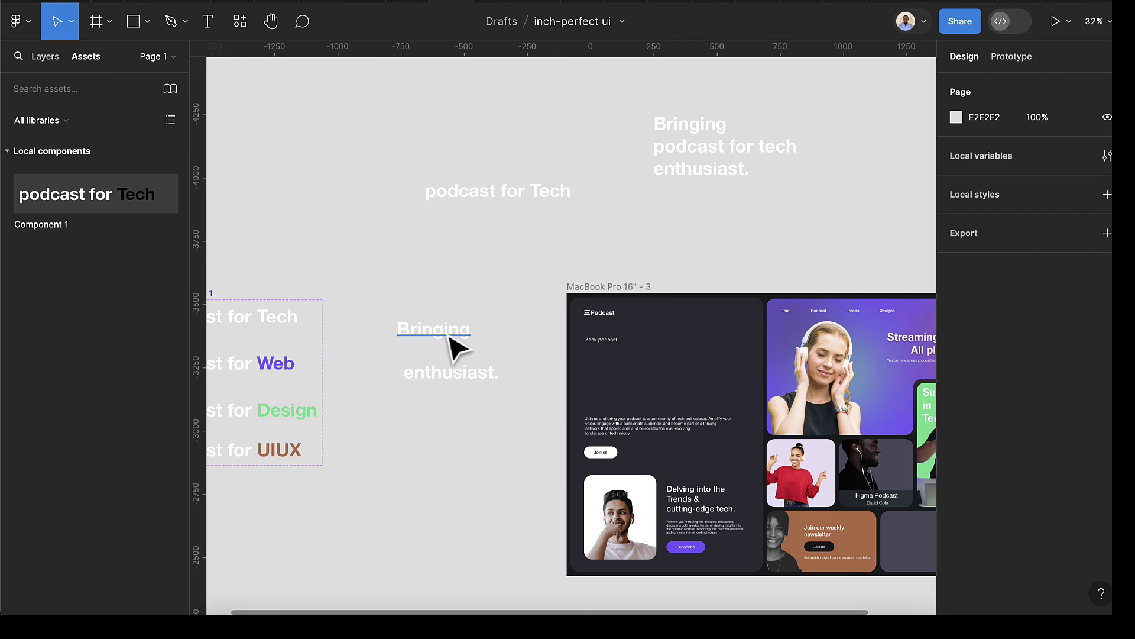
left_click(440, 378)
left_click(438, 335)
Order Bringing, the Tech instance and enthusiast. vertically and wrap them in auto layout.
left_click_drag(439, 332, 449, 317)
left_click(472, 193)
left_click_drag(466, 203, 448, 345)
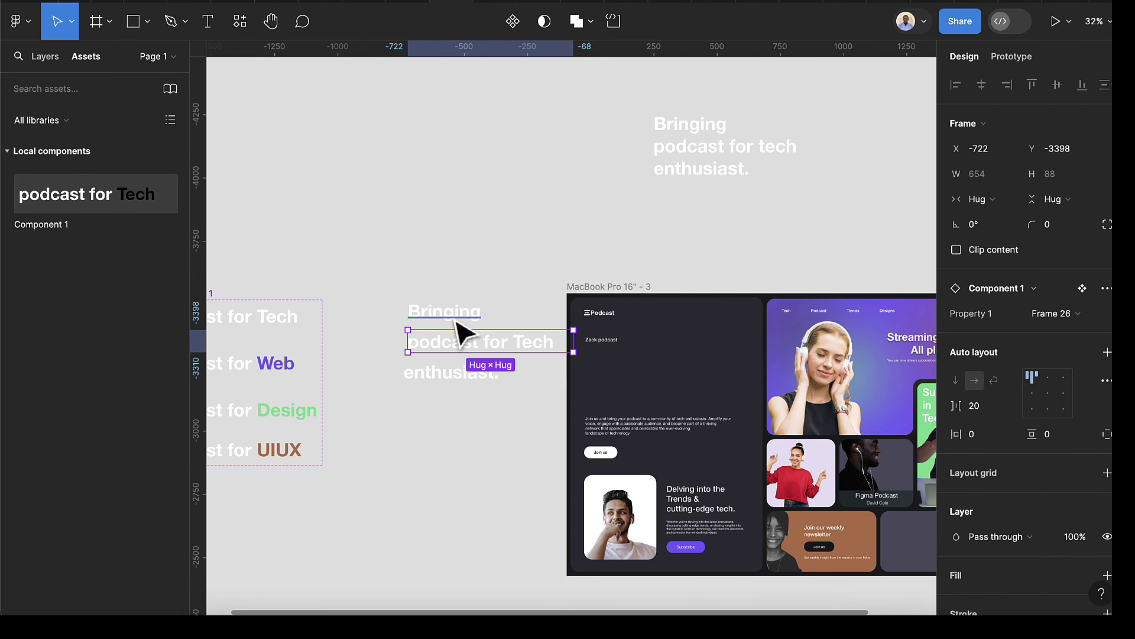
left_click(455, 315, "shift")
left_click(447, 372, "shift")
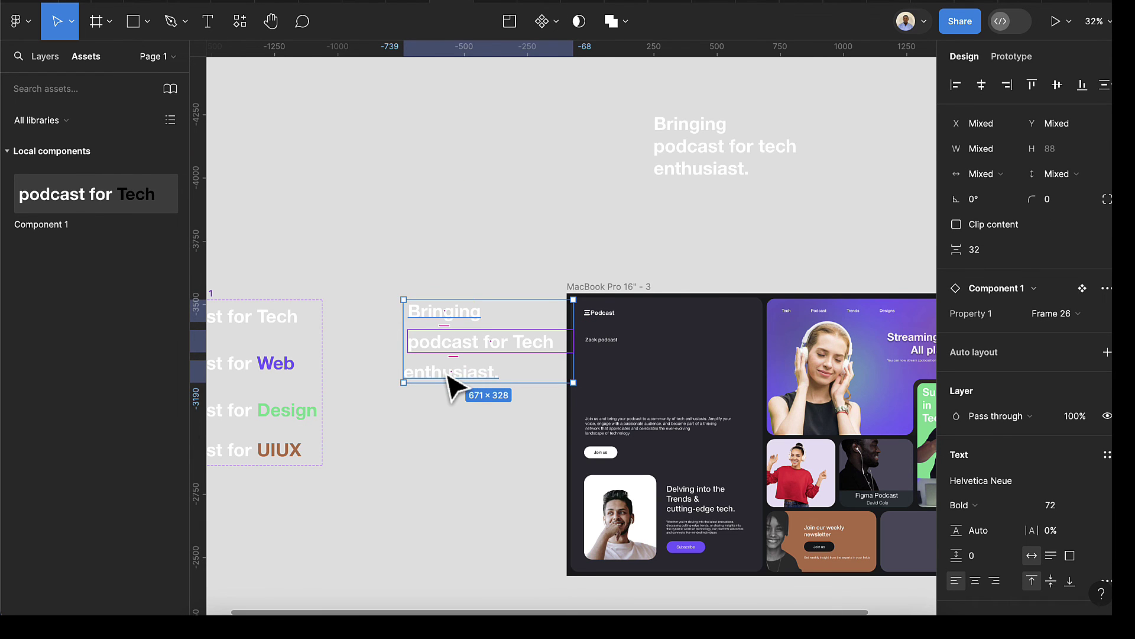
key("shift+a")
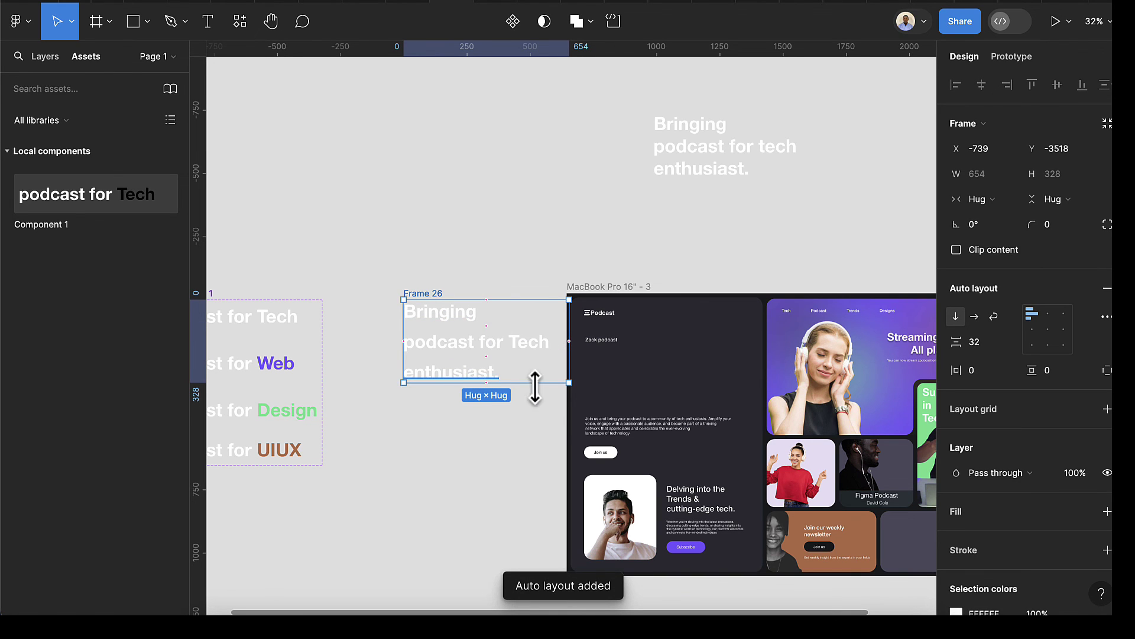
Set the auto-layout spacing to 20 and move the frame into the laptop page's hero.
left_click(981, 343)
key("BackSpace")
type("20")
key("Return")
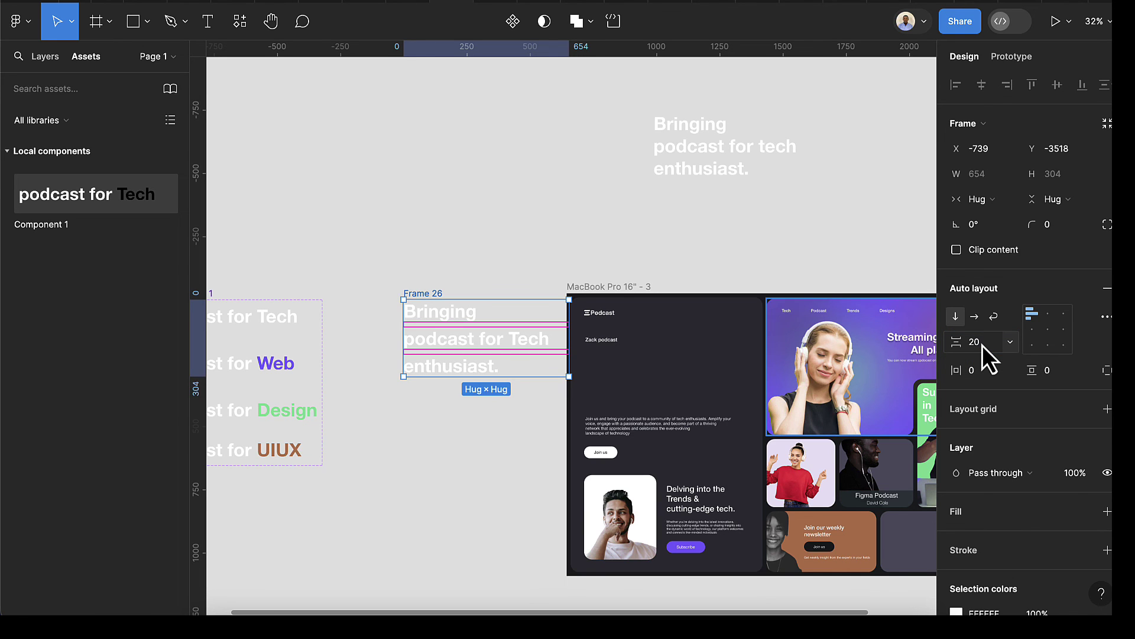
left_click(512, 204)
left_click(430, 297)
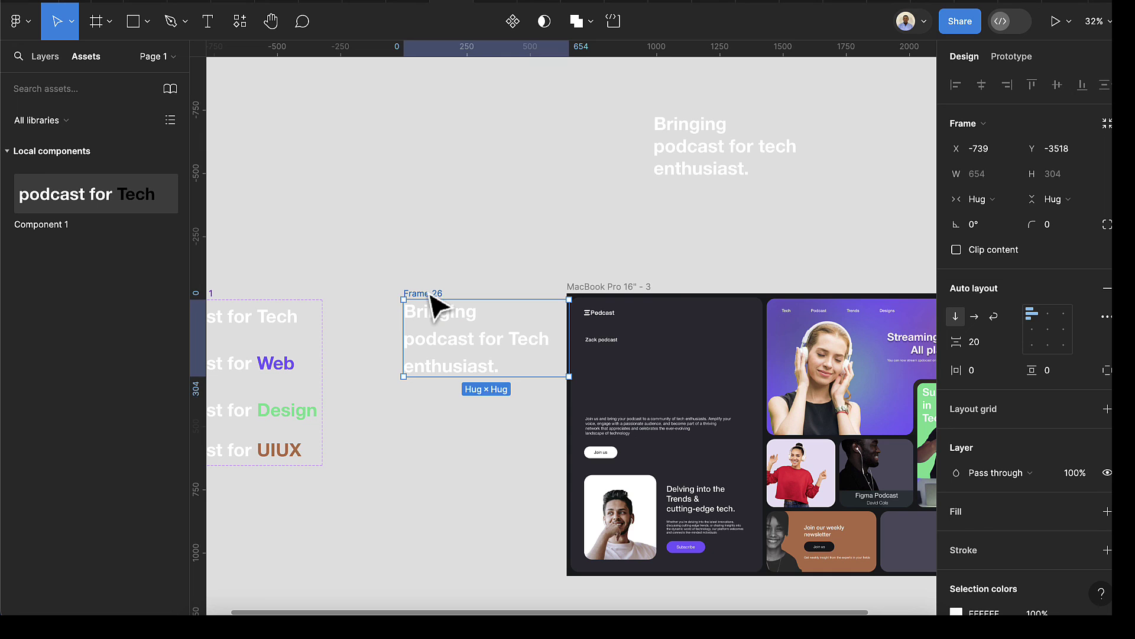
left_click_drag(428, 297, 603, 339)
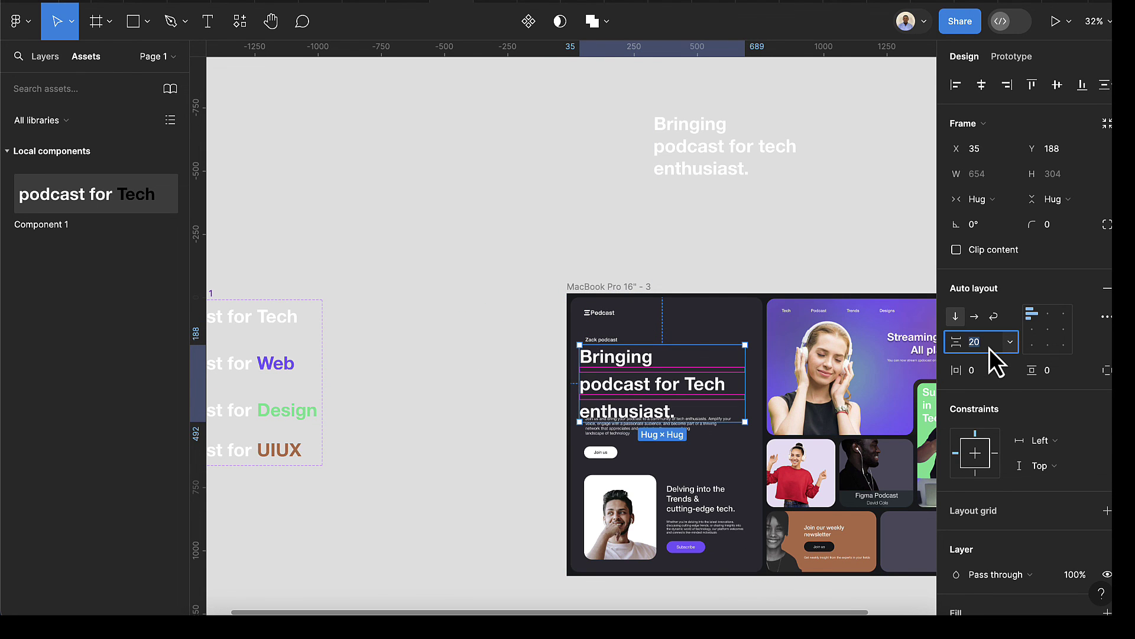
Reduce the heading's line spacing from 12 to 8 and nudge it within the hero area.
type("12")
key("Return")
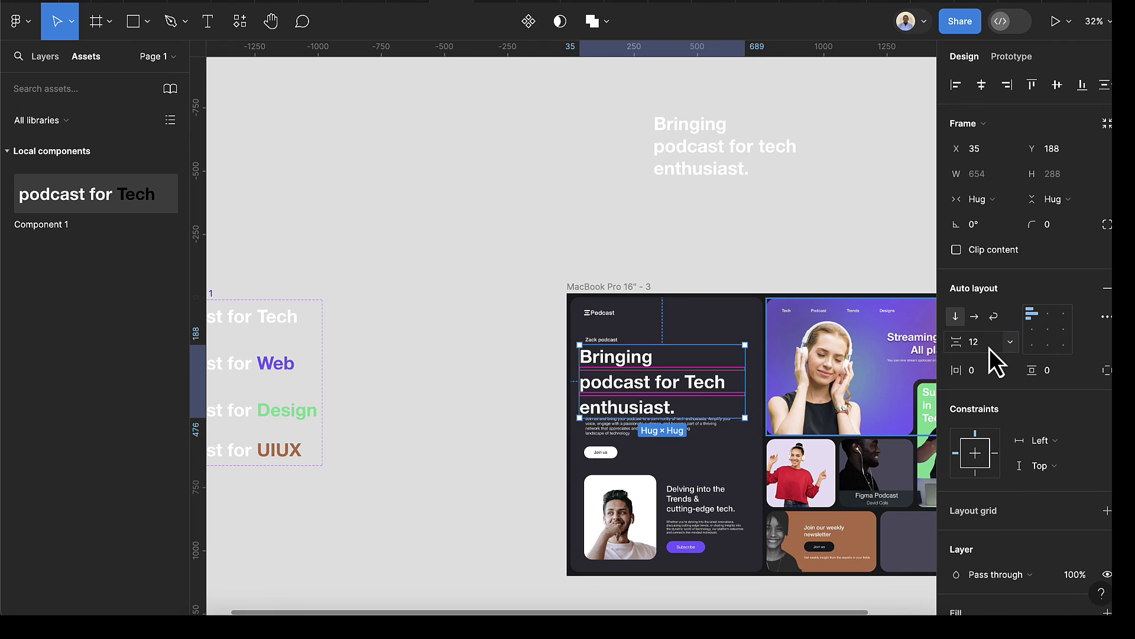
left_click(988, 349)
key("Down")
key("Down")
key("Down")
key("Down")
key("Down")
key("Down")
key("Down")
key("Up")
key("Up")
key("Up")
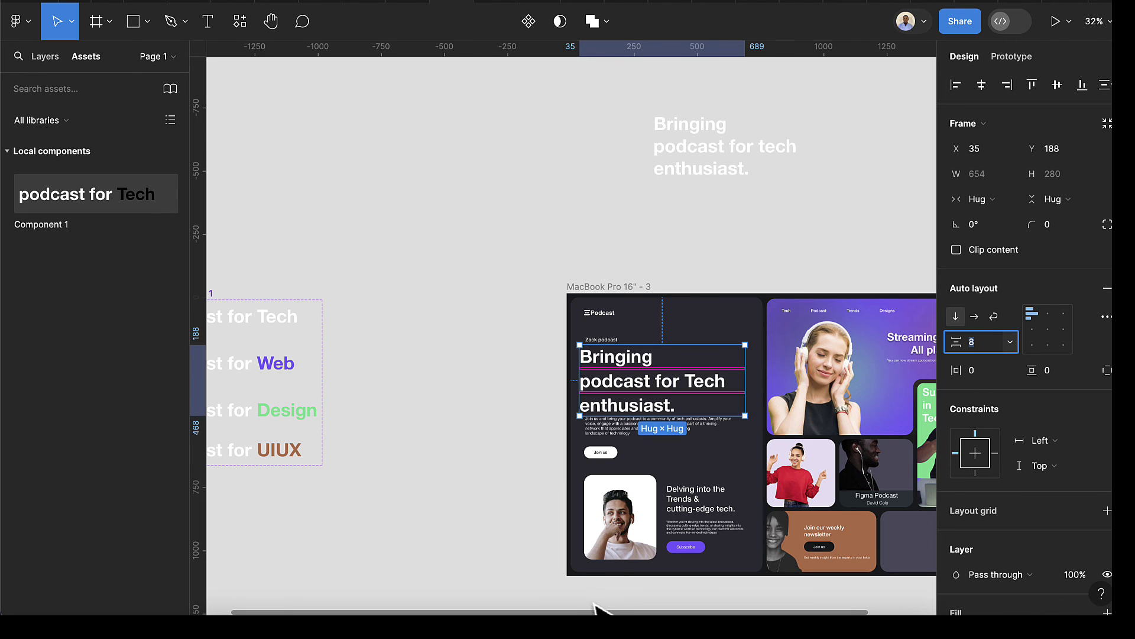
scroll(933, 519, "up", 5)
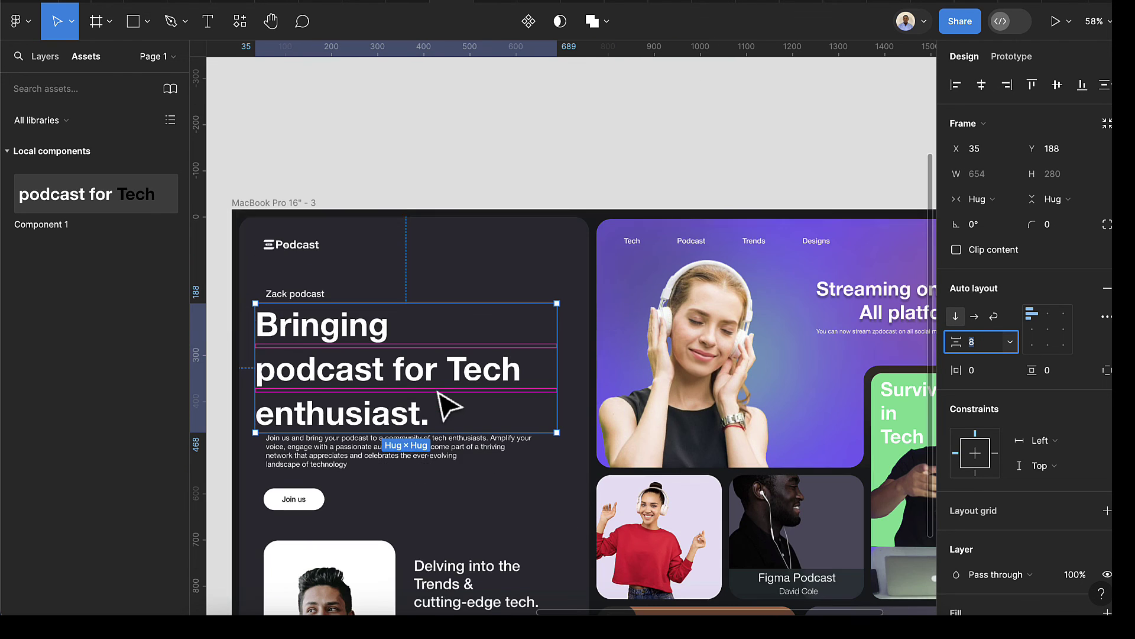
left_click_drag(317, 405, 323, 393)
scroll(322, 393, "down", 3)
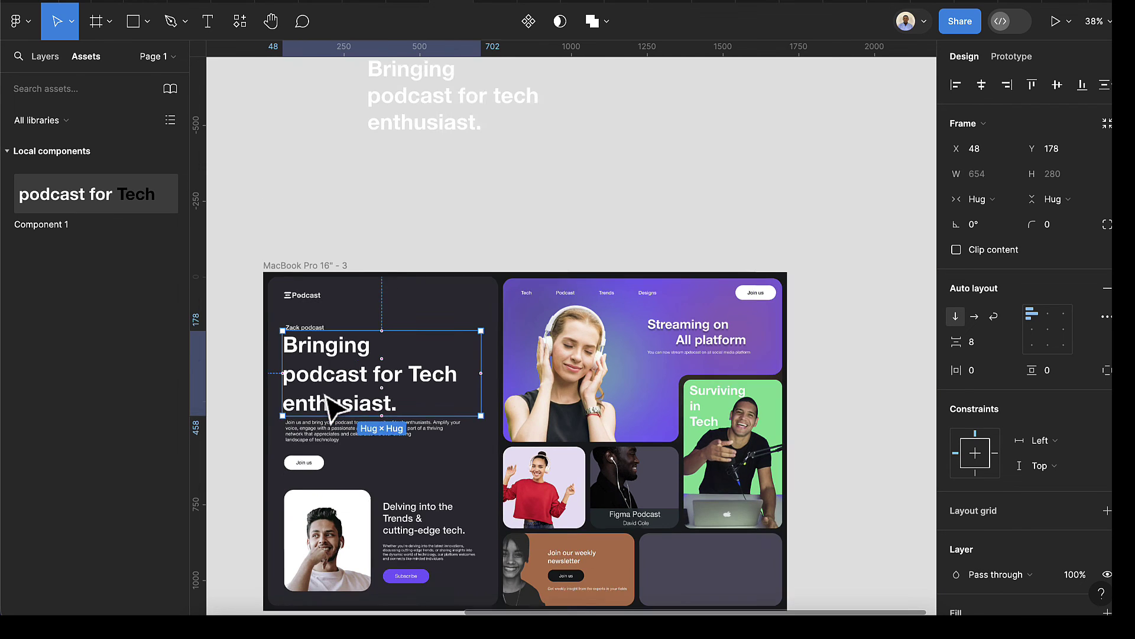
Present the MacBook Pro 16" - 3 landing page frame.
left_click(304, 263)
left_click(304, 269)
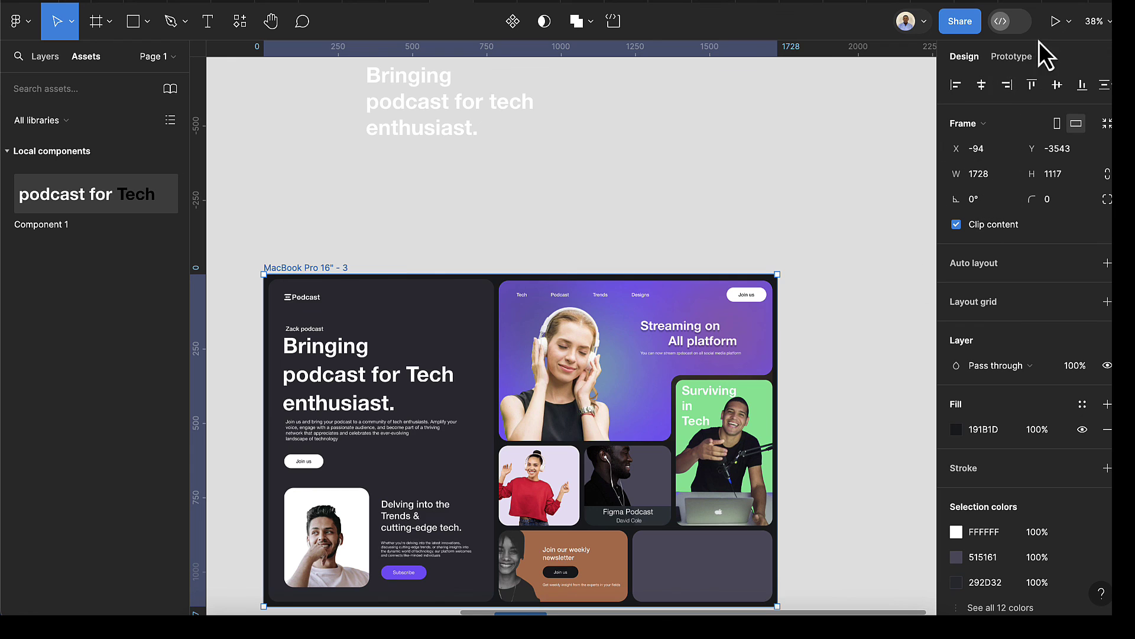
left_click(1054, 23)
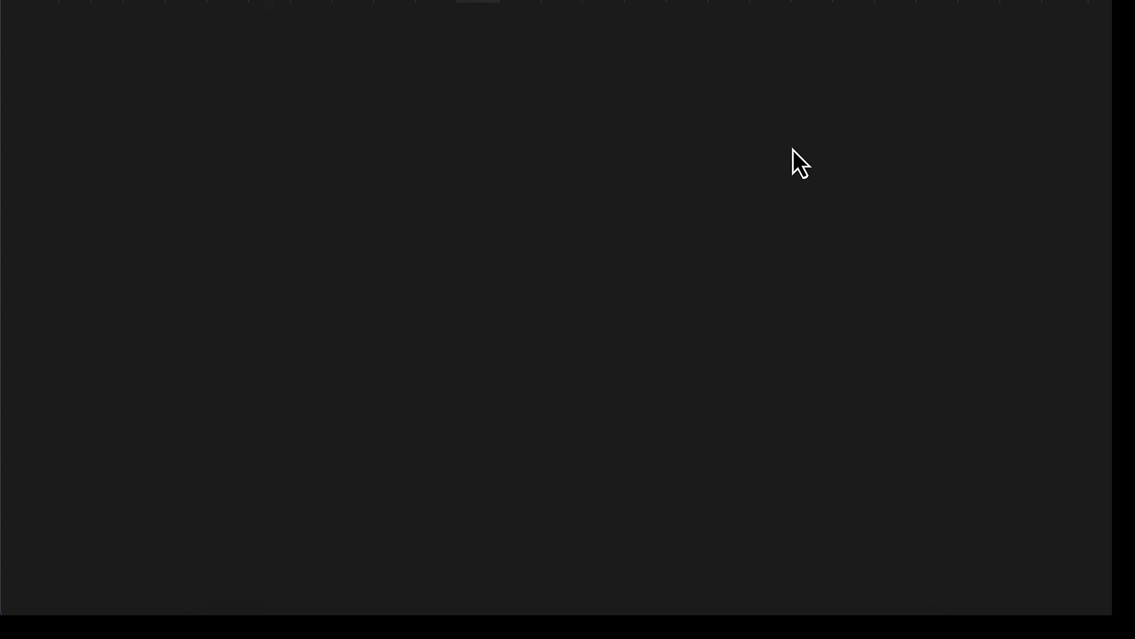